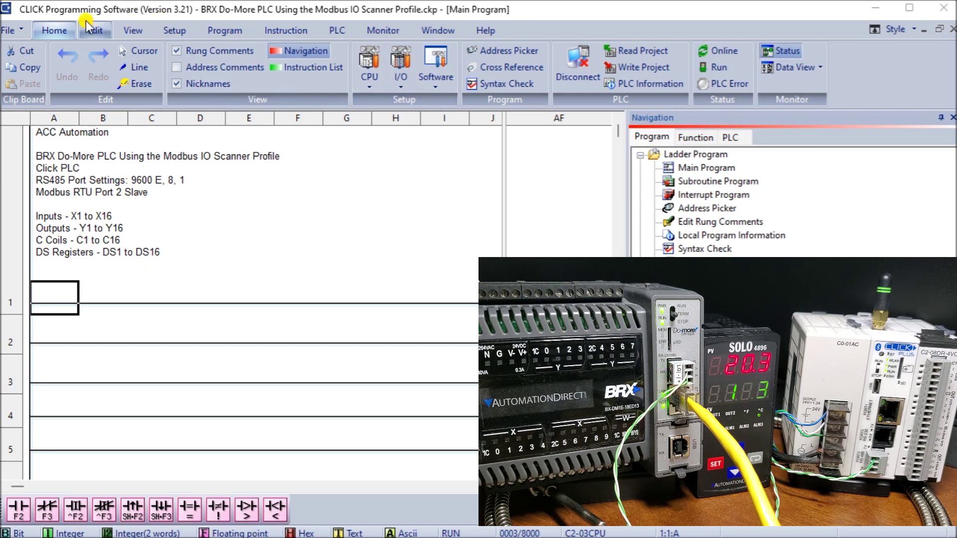
Show the CLICK Setup commands for the CPU, communication ports and wireless ports
click(175, 32)
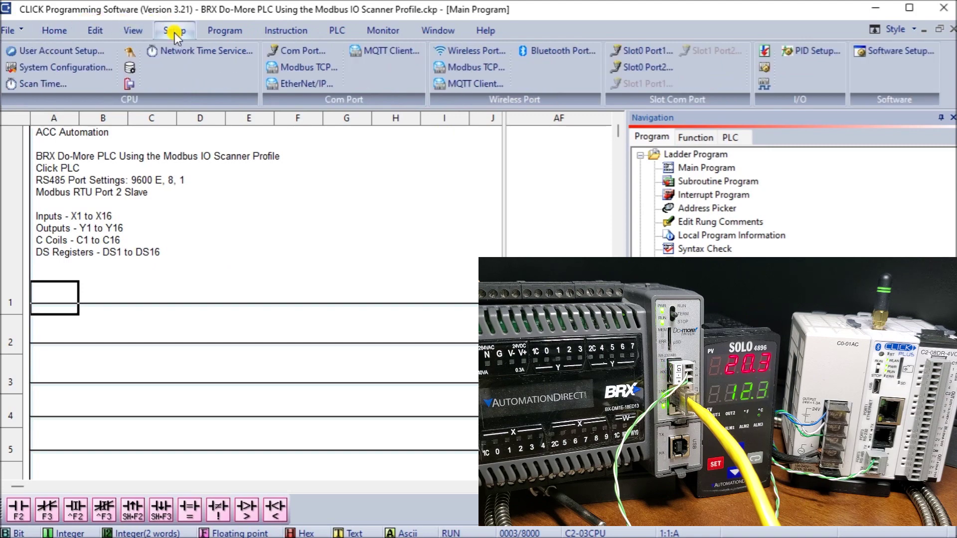
Confirm Port 3 is Modbus node 2 at 9600 baud, even parity, 1 stop bit, then close port setup
click(299, 56)
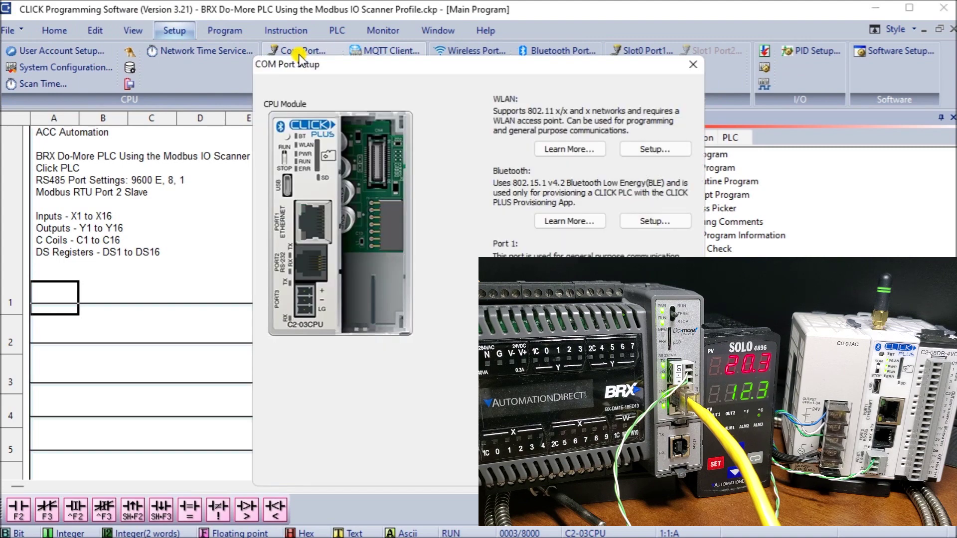
drag(396, 72, 178, 50)
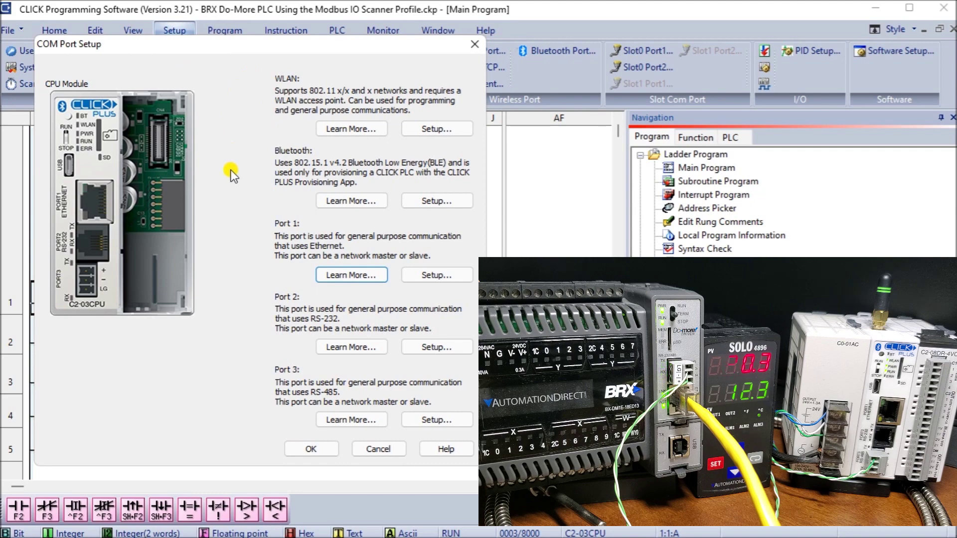
click(437, 421)
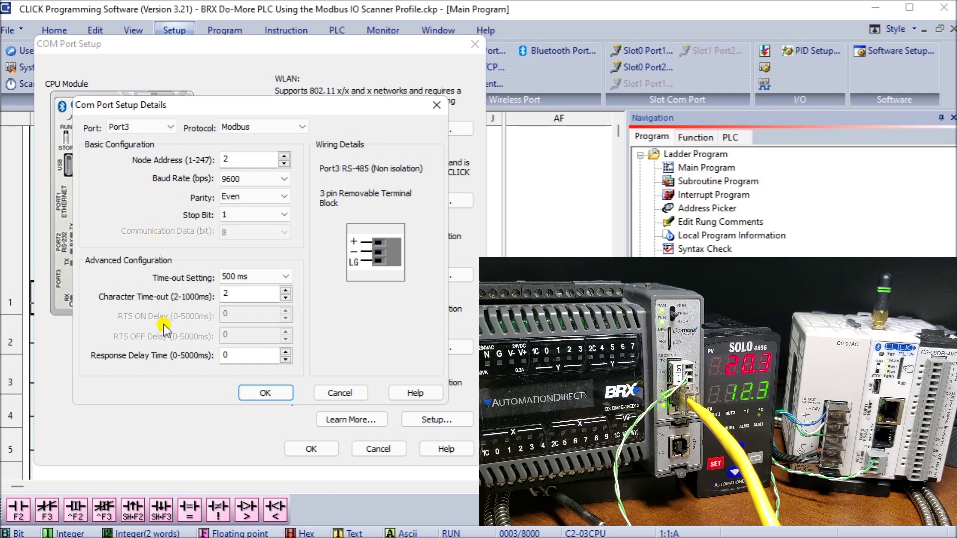
click(266, 393)
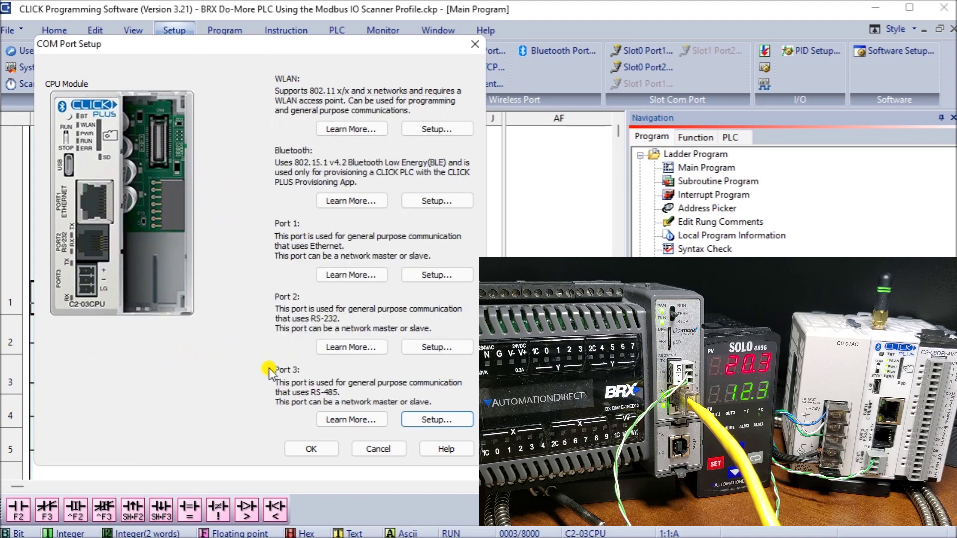
click(303, 450)
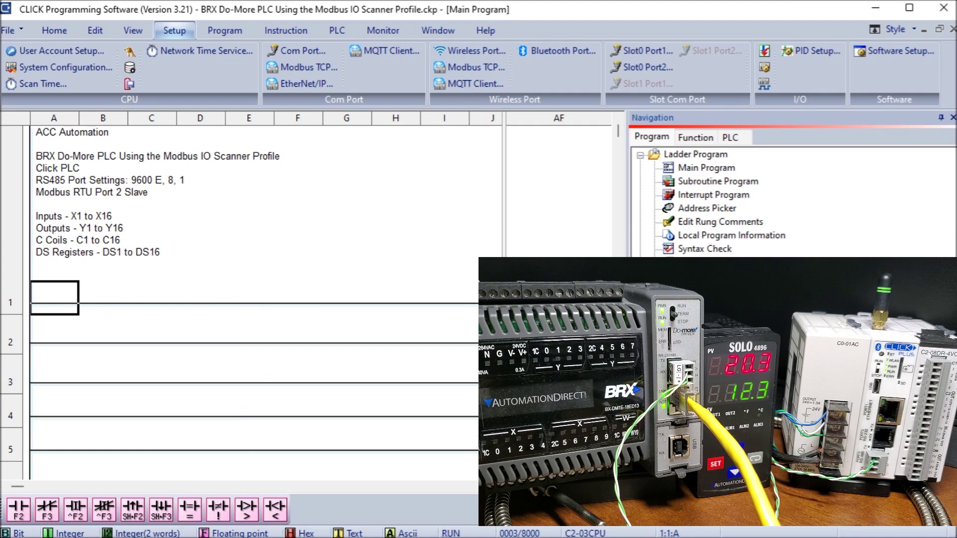
Switch to the BRX Modbus IO Scanner Profile project's $Main ladder in Do-more Designer
key(alt+Tab)
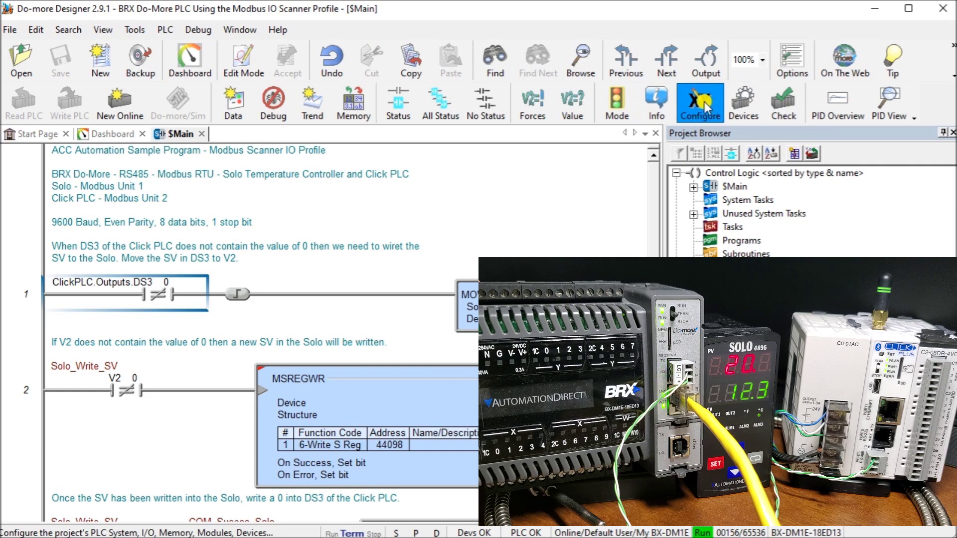
click(161, 30)
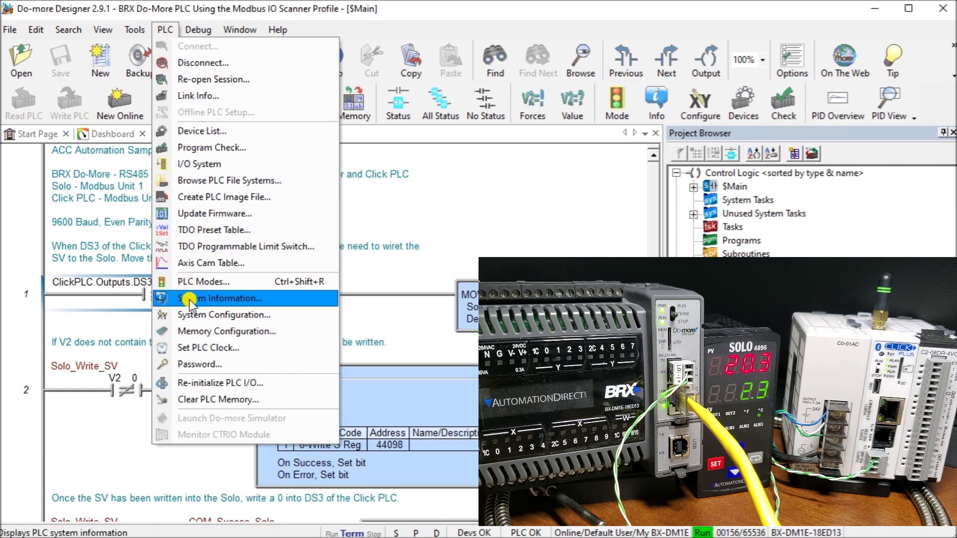
click(191, 314)
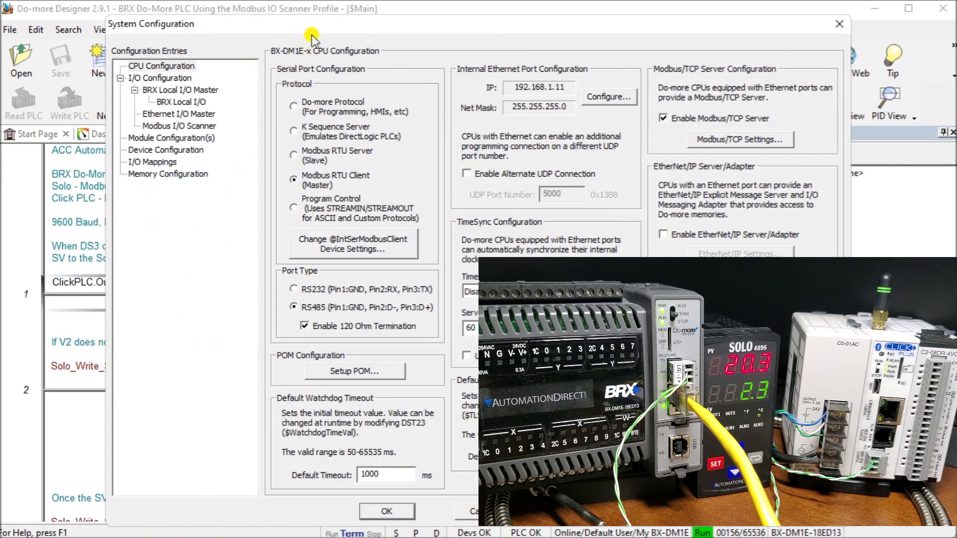
drag(314, 29, 220, 20)
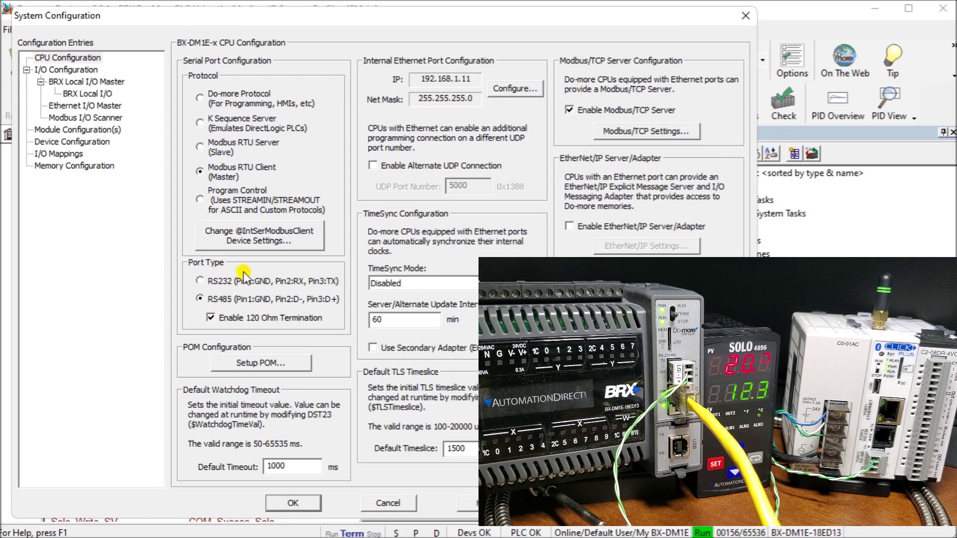
click(246, 235)
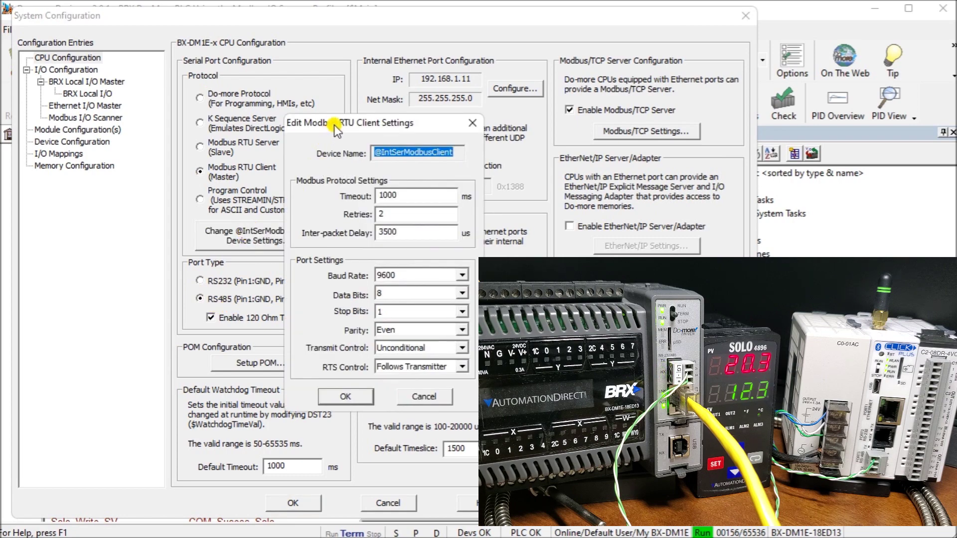
drag(334, 124, 133, 93)
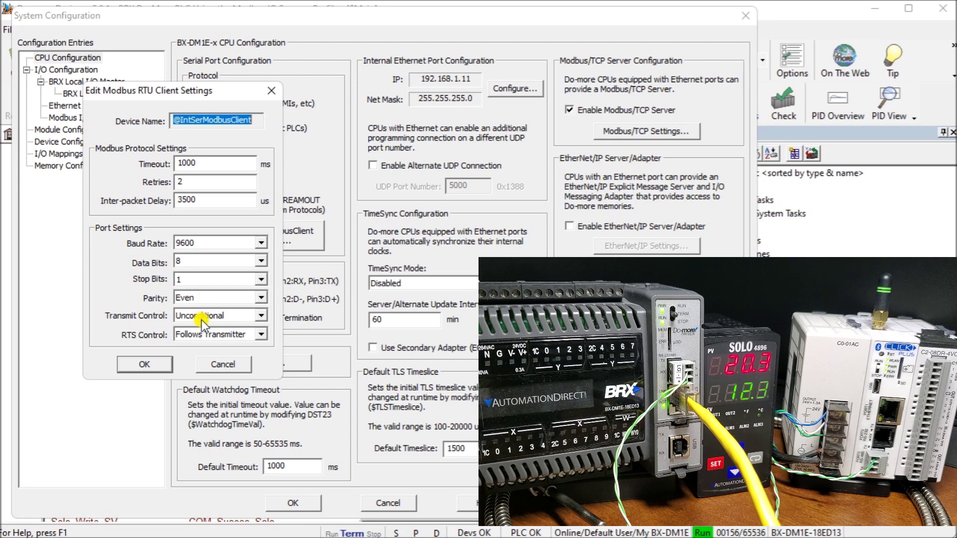
click(147, 367)
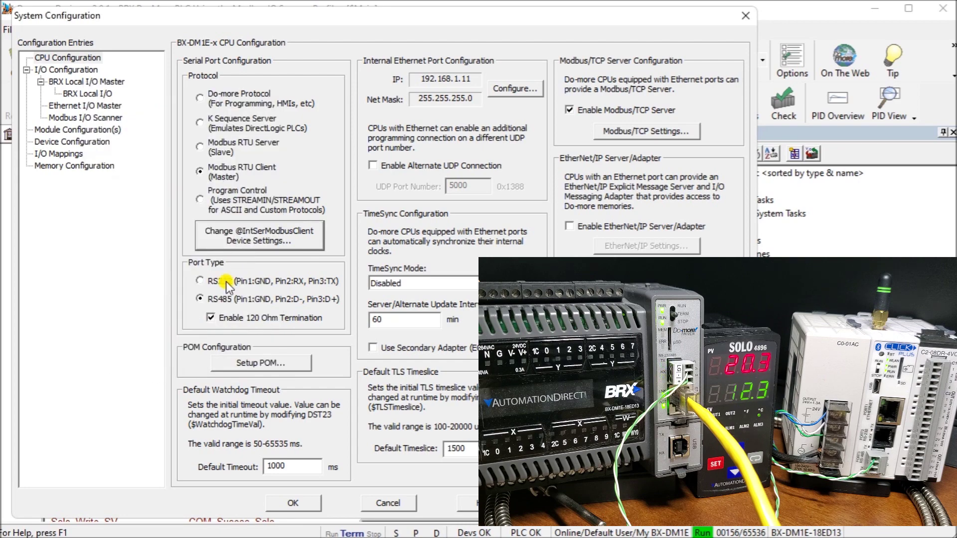
click(79, 118)
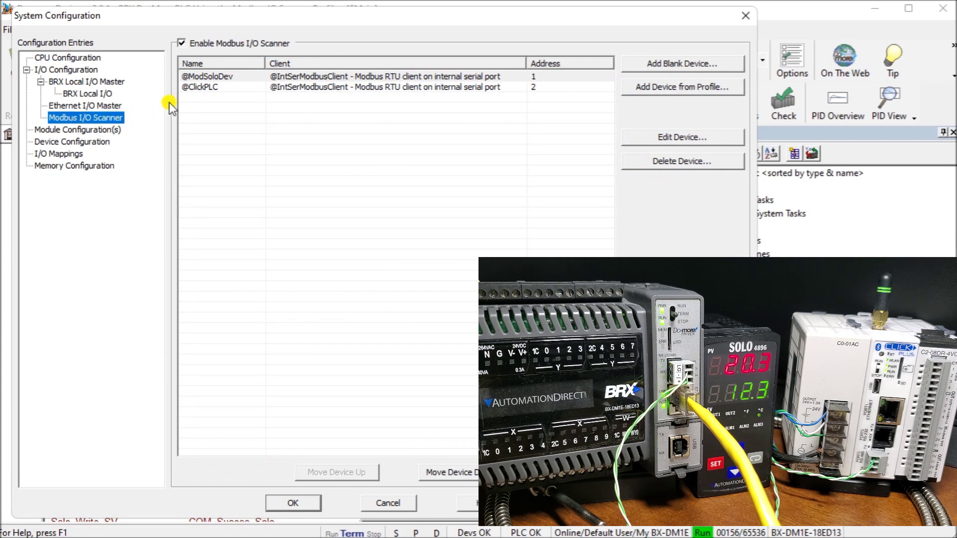
click(228, 78)
double_click(237, 76)
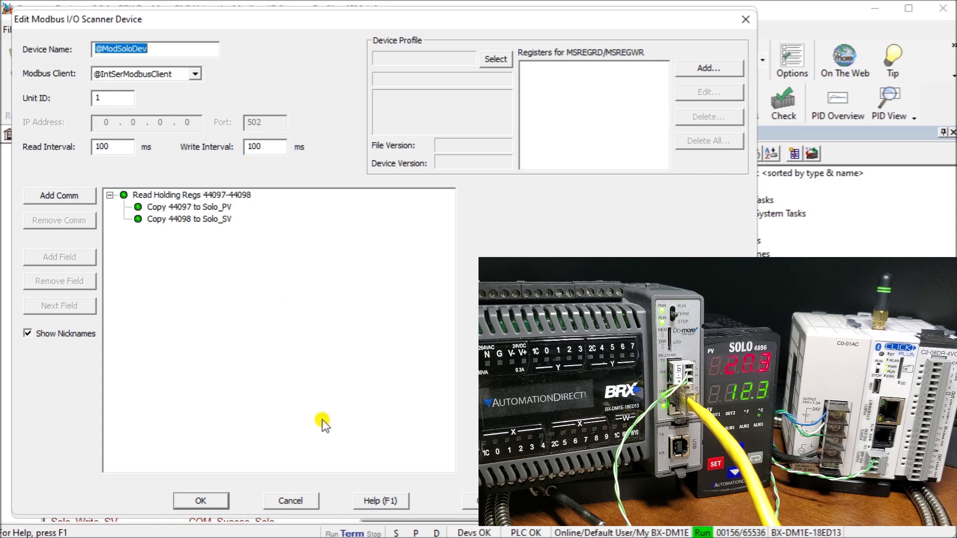
click(299, 498)
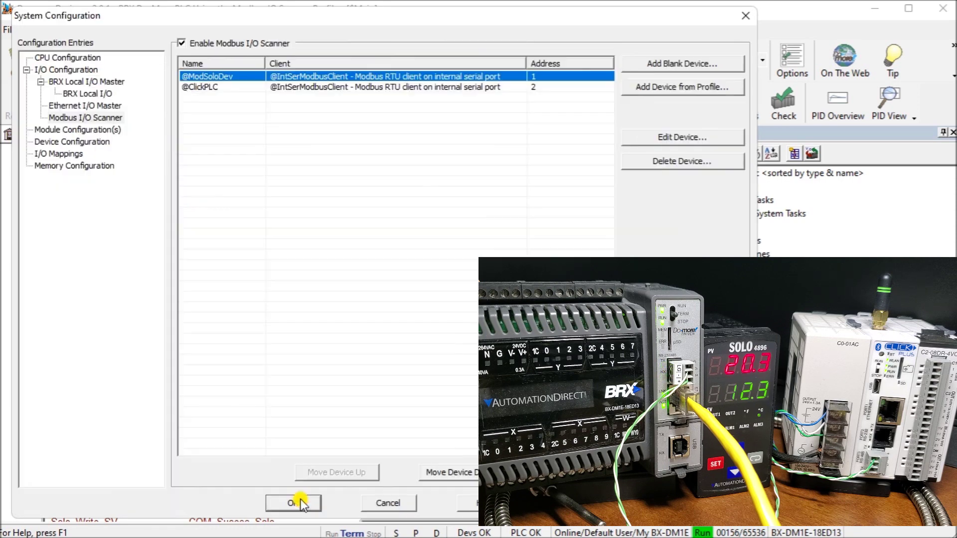
click(249, 91)
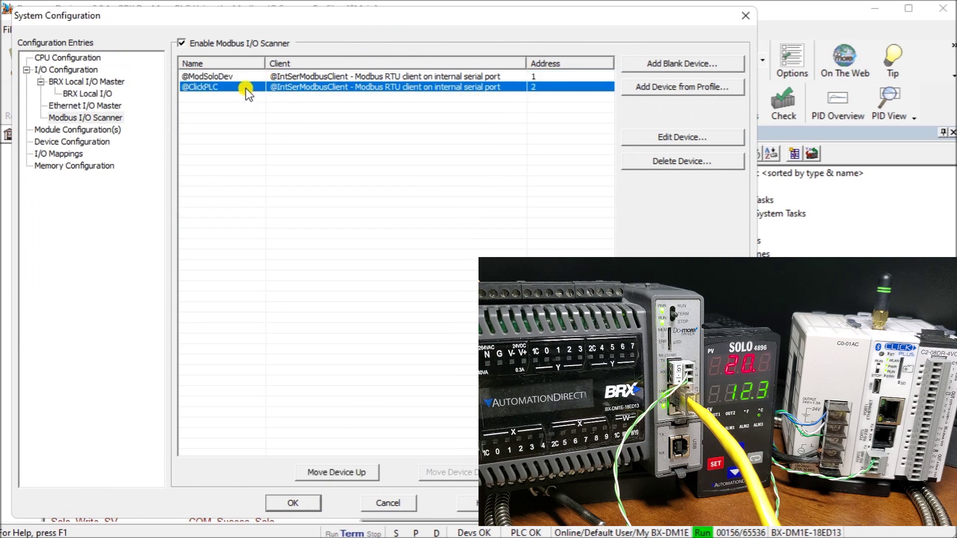
double_click(244, 88)
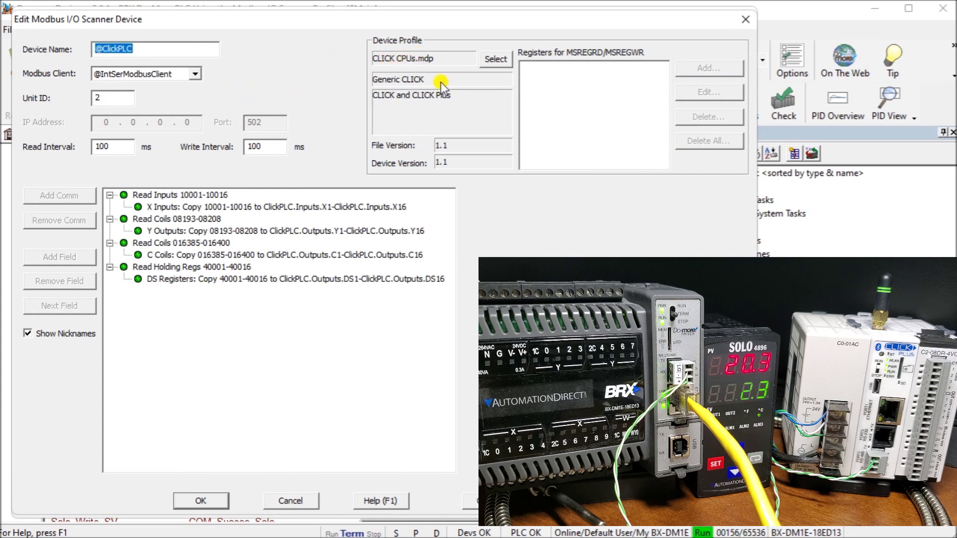
click(497, 59)
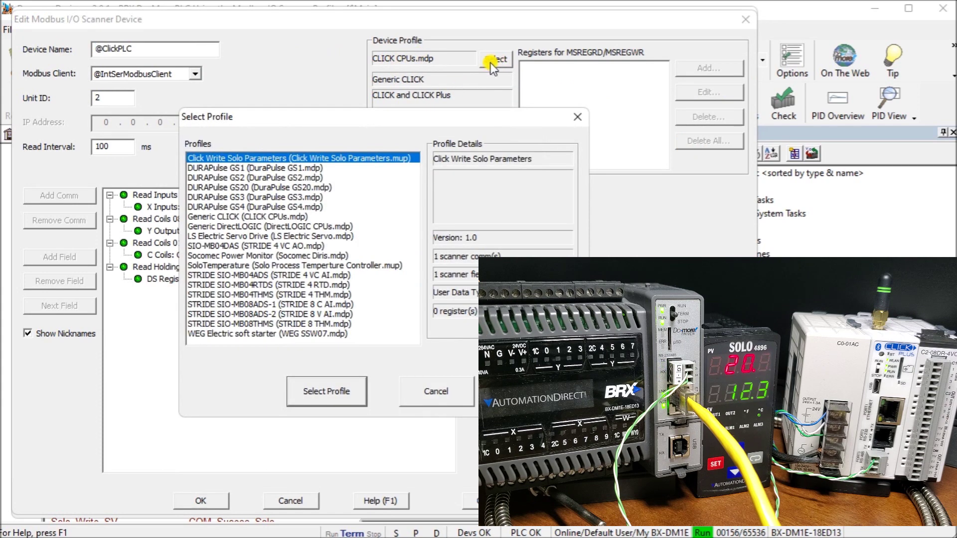
click(236, 217)
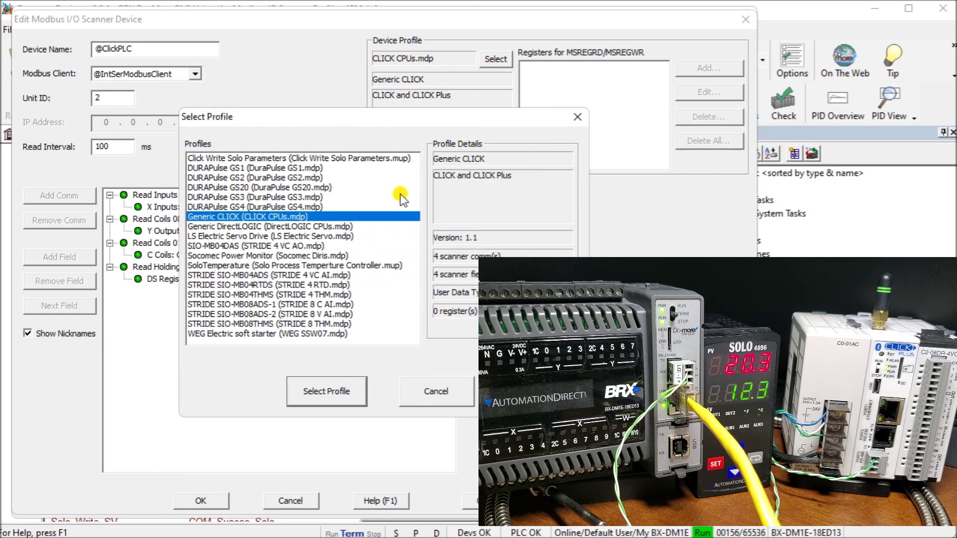
click(436, 392)
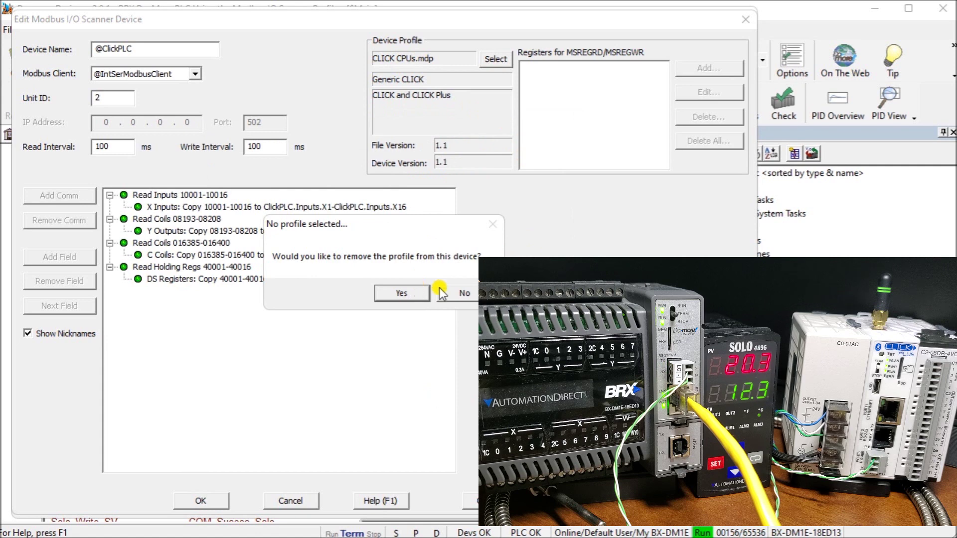
click(454, 293)
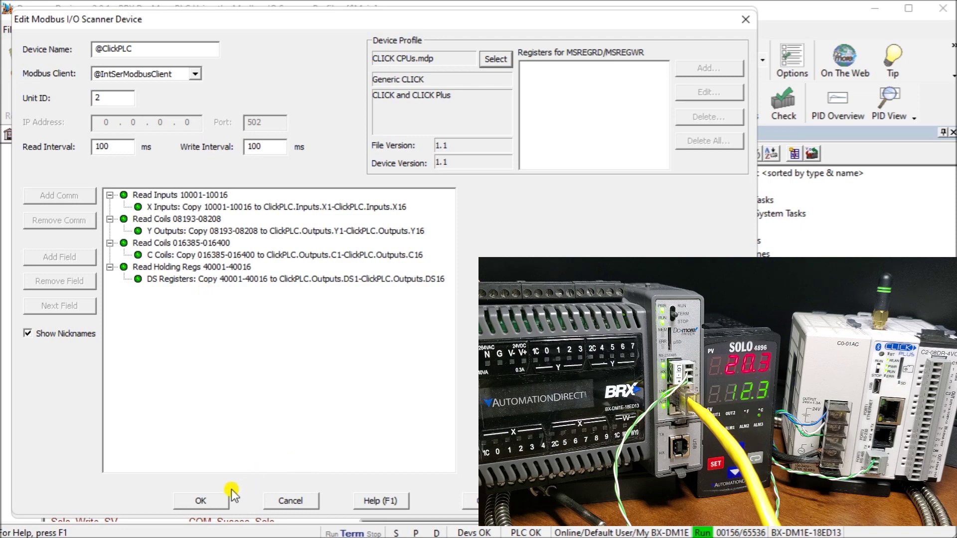
click(216, 501)
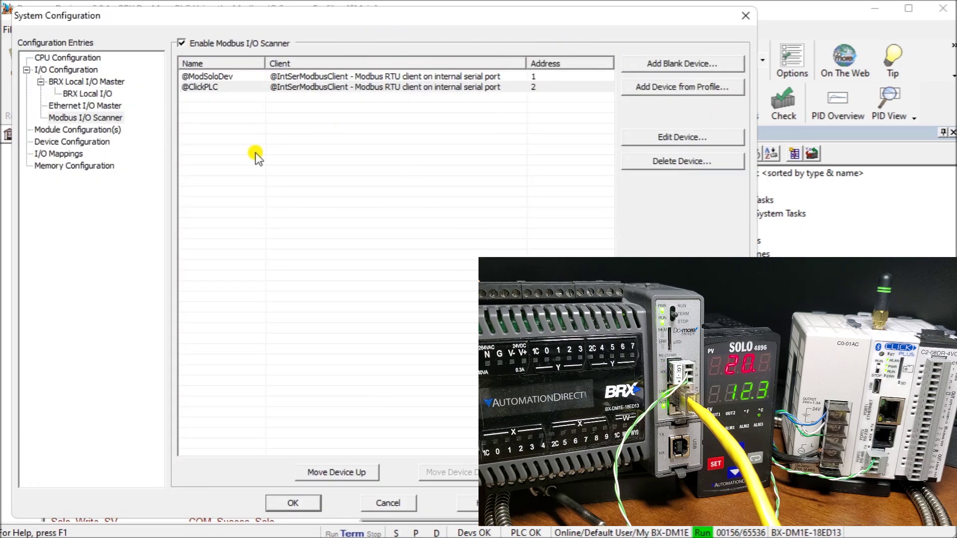
double_click(228, 88)
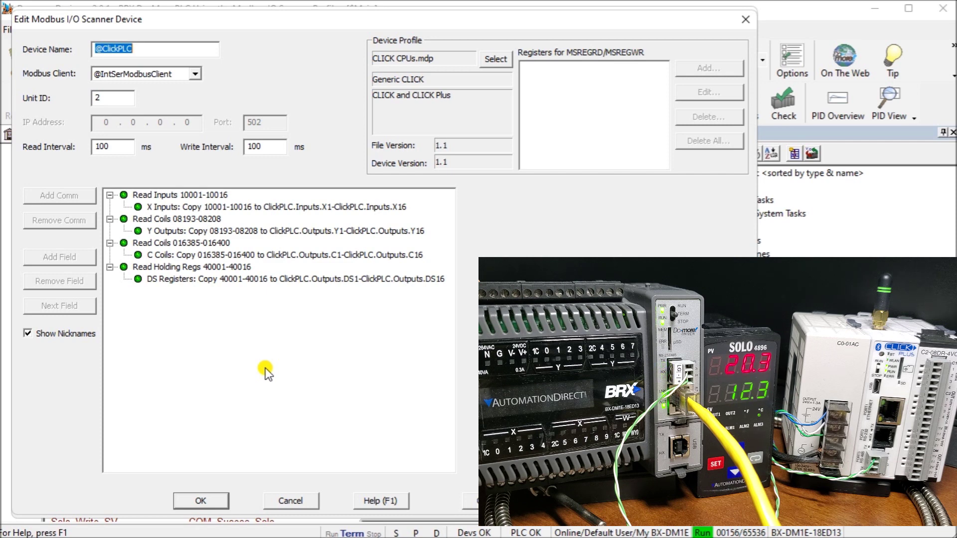
click(293, 502)
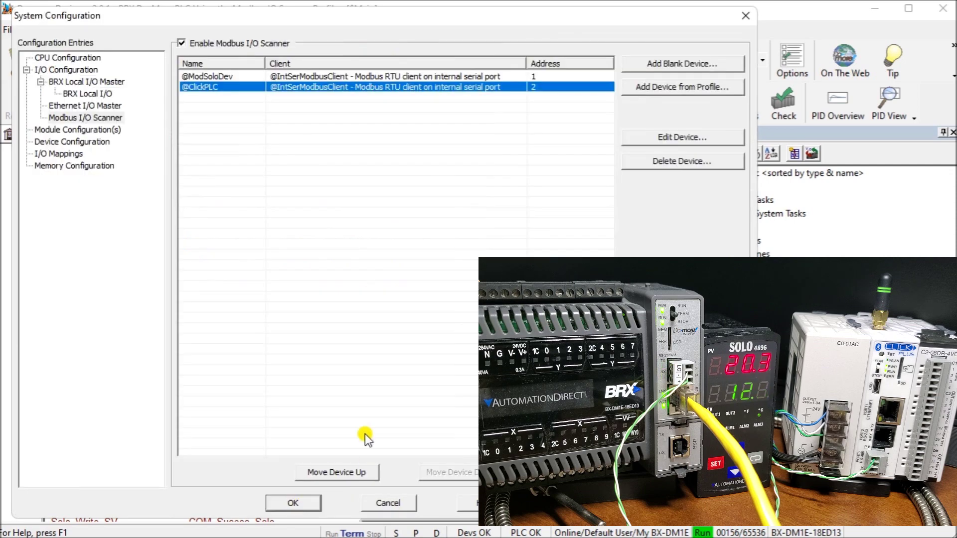
click(250, 97)
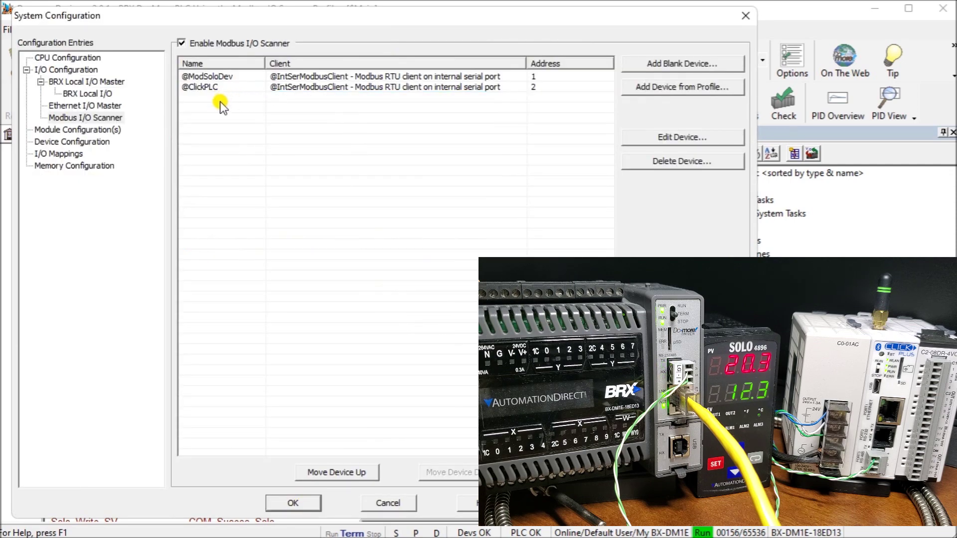
click(673, 64)
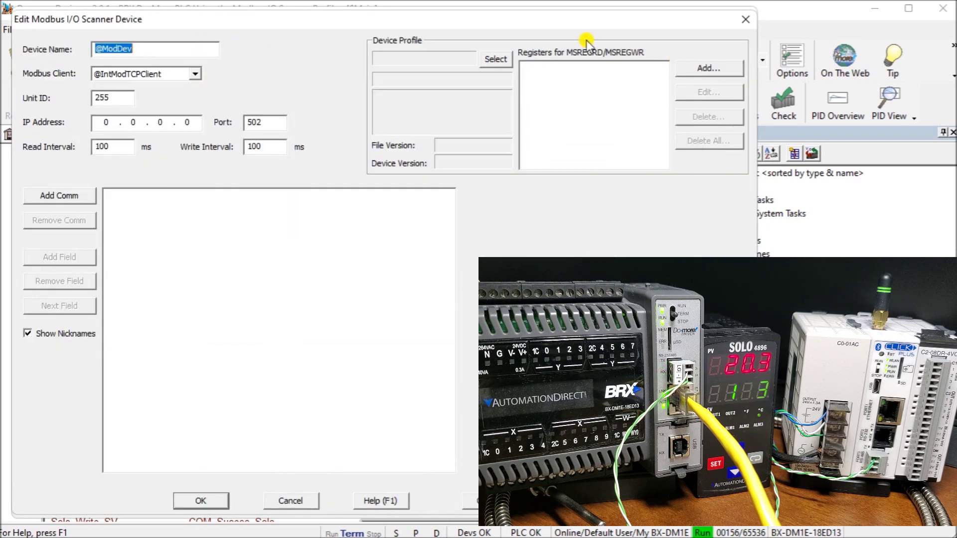
click(158, 74)
click(152, 98)
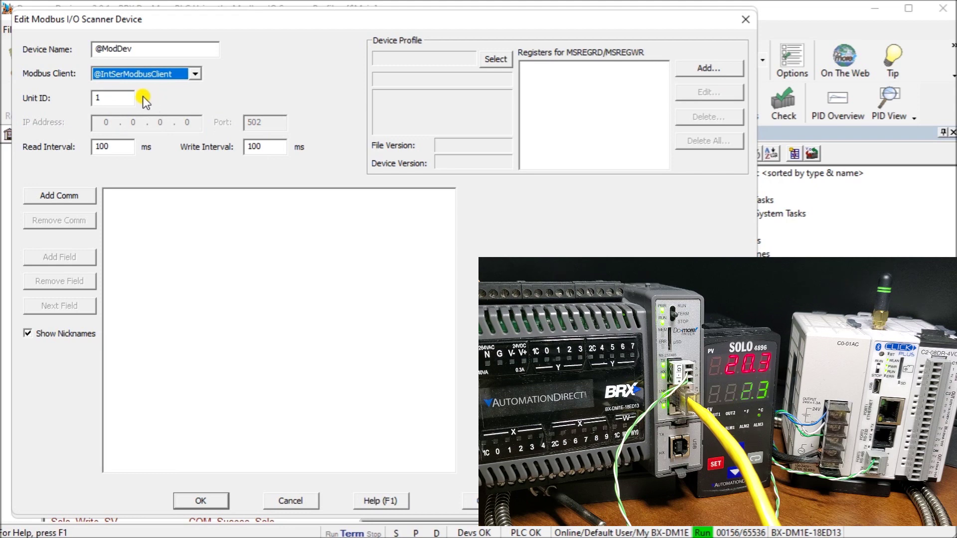
double_click(96, 99)
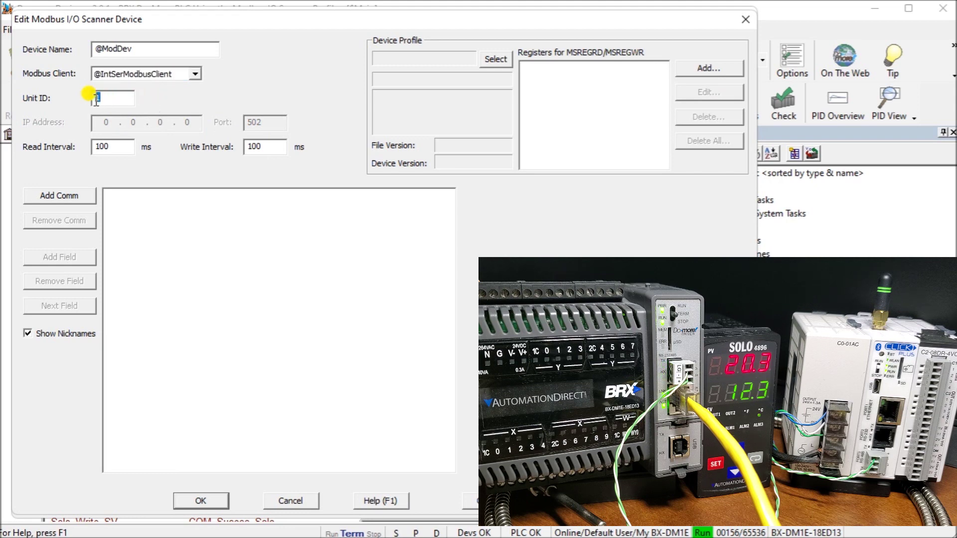
text(2)
Add a comm using function code 16, Write Multiple Registers, with count 2
click(70, 199)
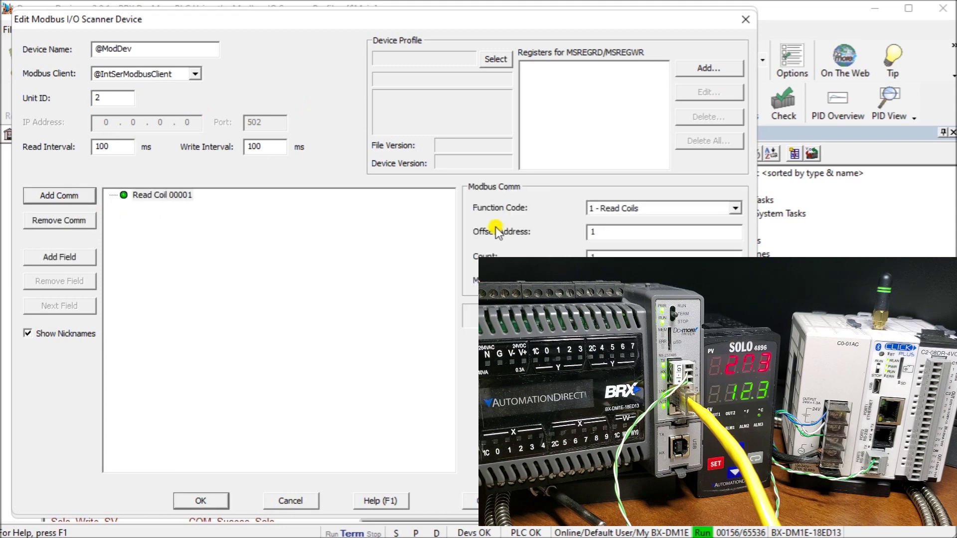
click(651, 208)
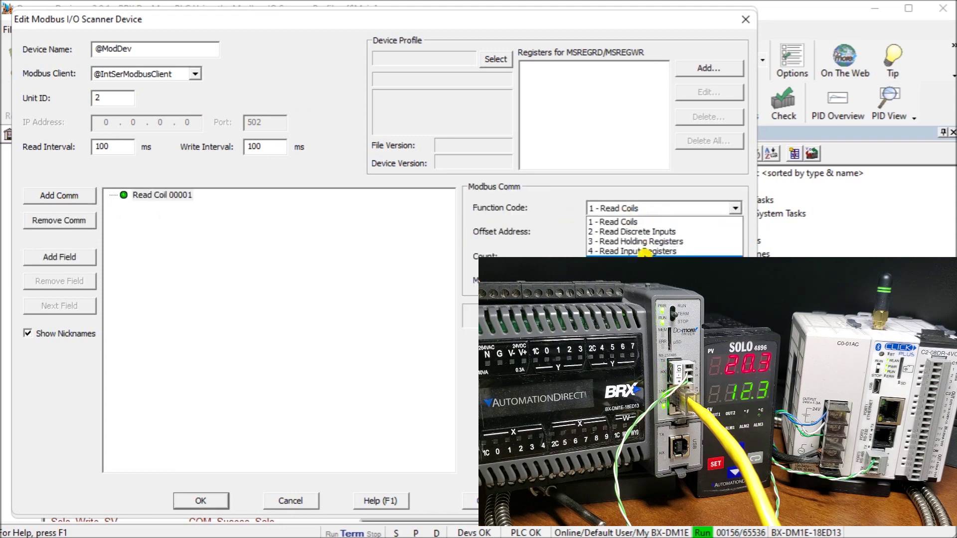
click(648, 292)
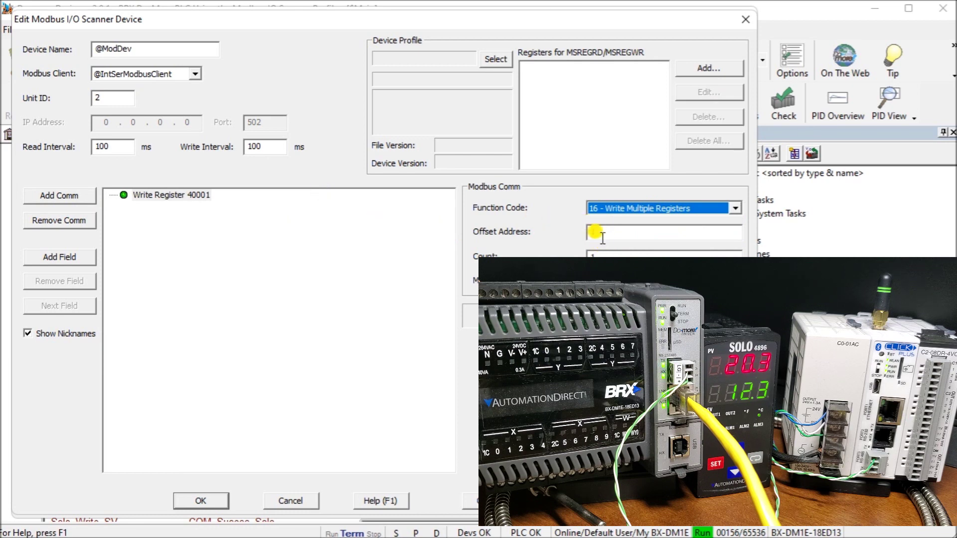
double_click(596, 254)
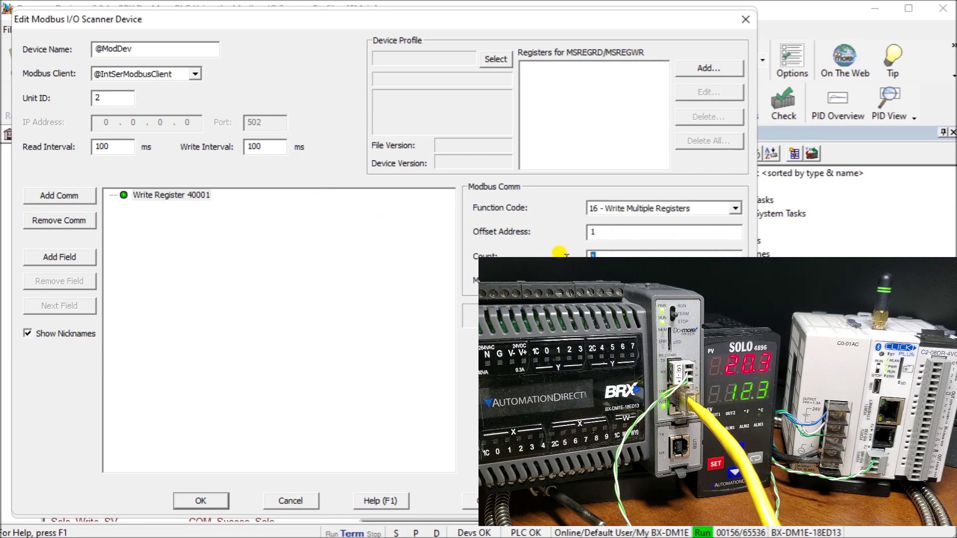
text(2)
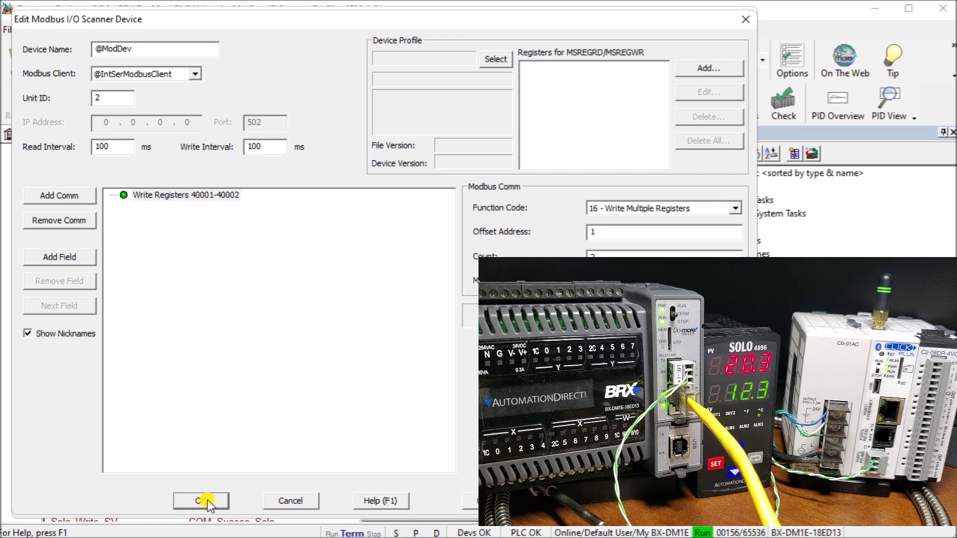
click(65, 256)
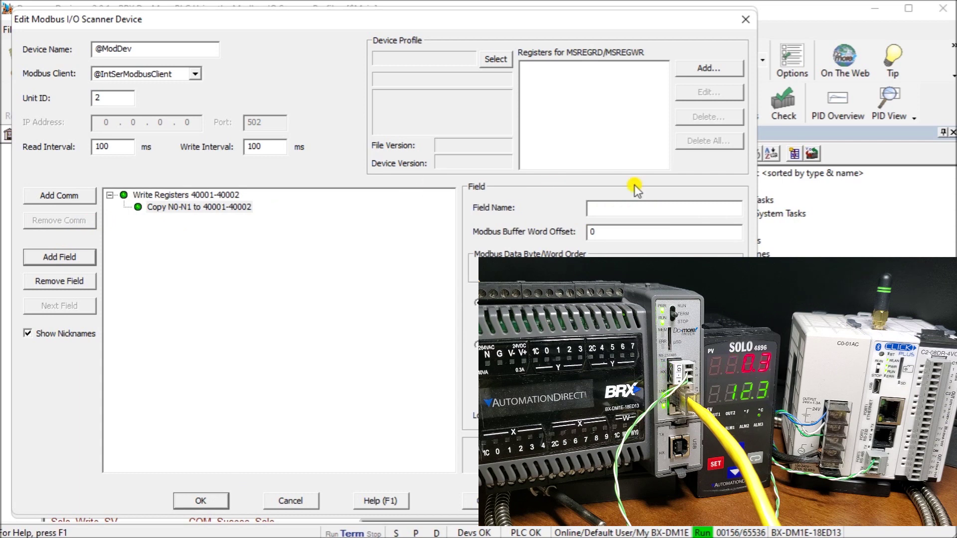
Name the first write field ClickWritePV, copying Solo_PV–Solo_SV to 40001–40002
click(616, 207)
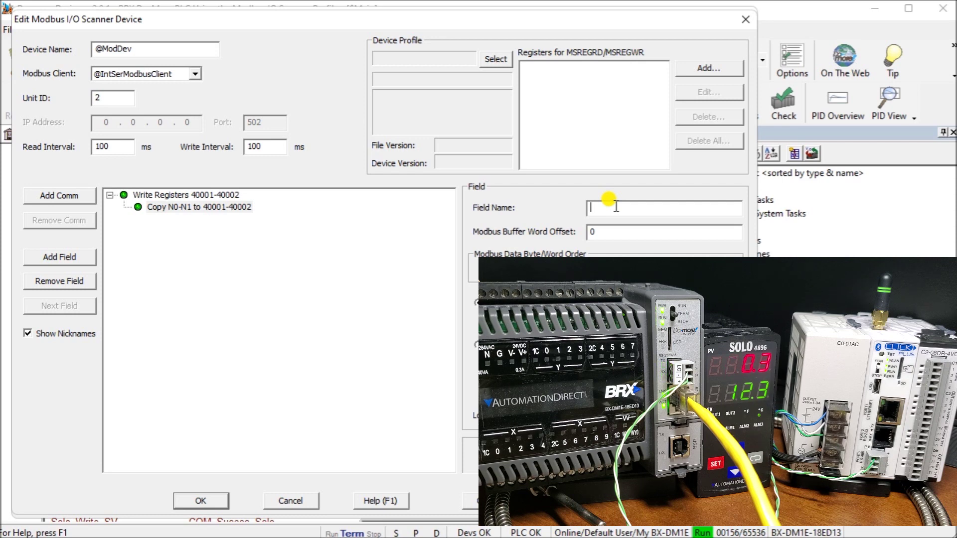
text(Click)
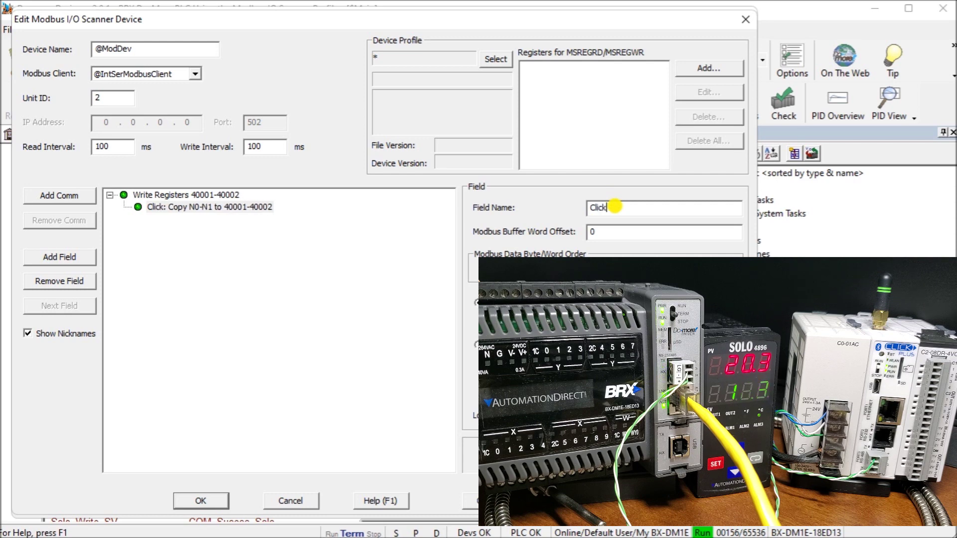
text(Write)
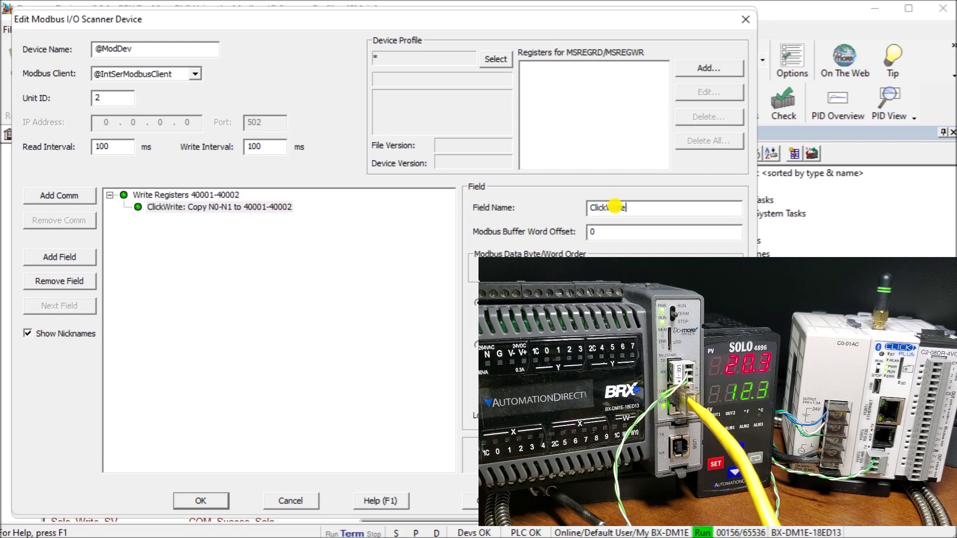
text(SV)
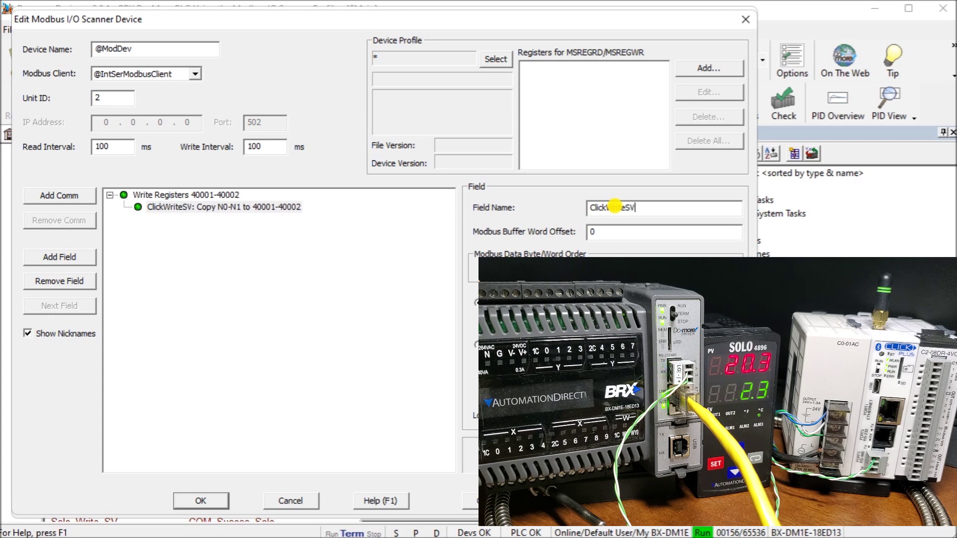
key(BackSpace)
key(BackSpace)
text(PV)
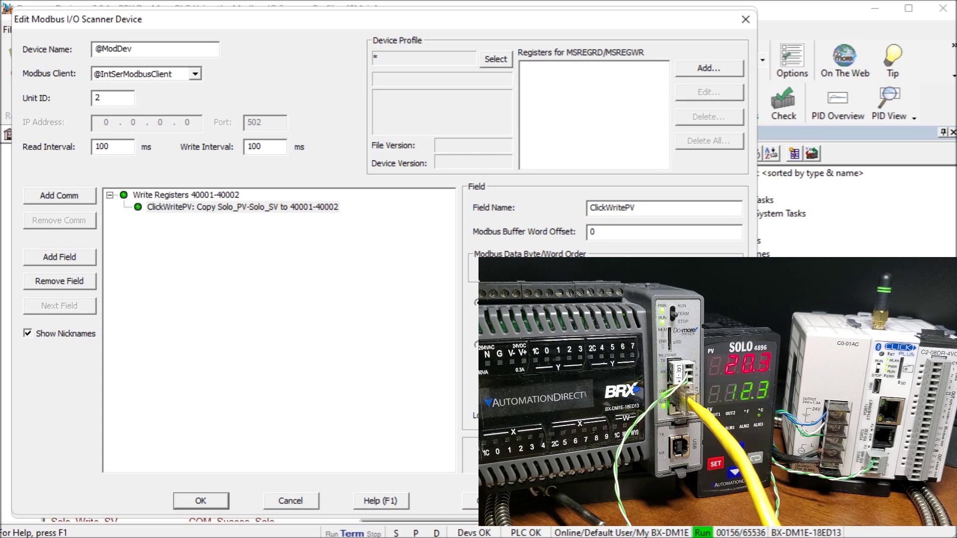
click(163, 227)
Add a second field named ClickWriteSV with Modbus buffer word offset 1
click(59, 257)
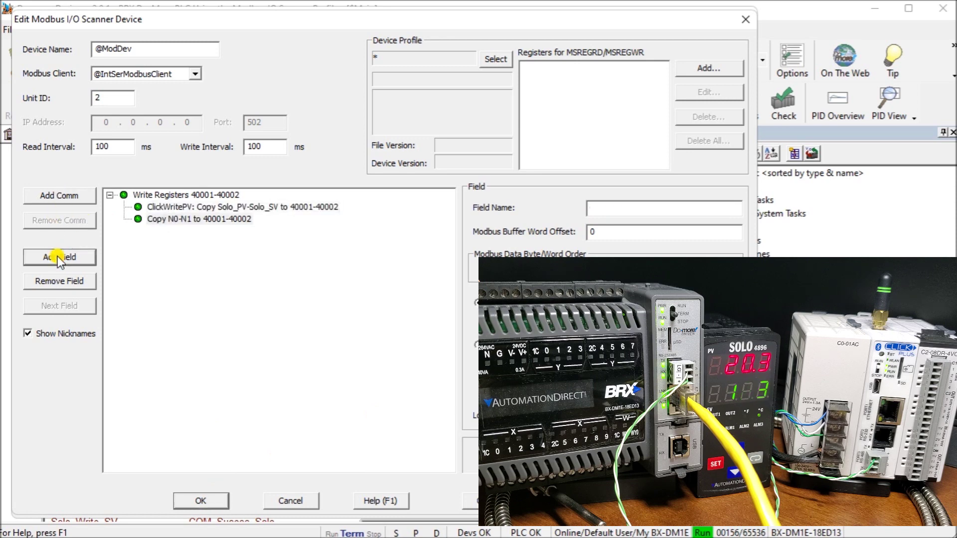
click(611, 207)
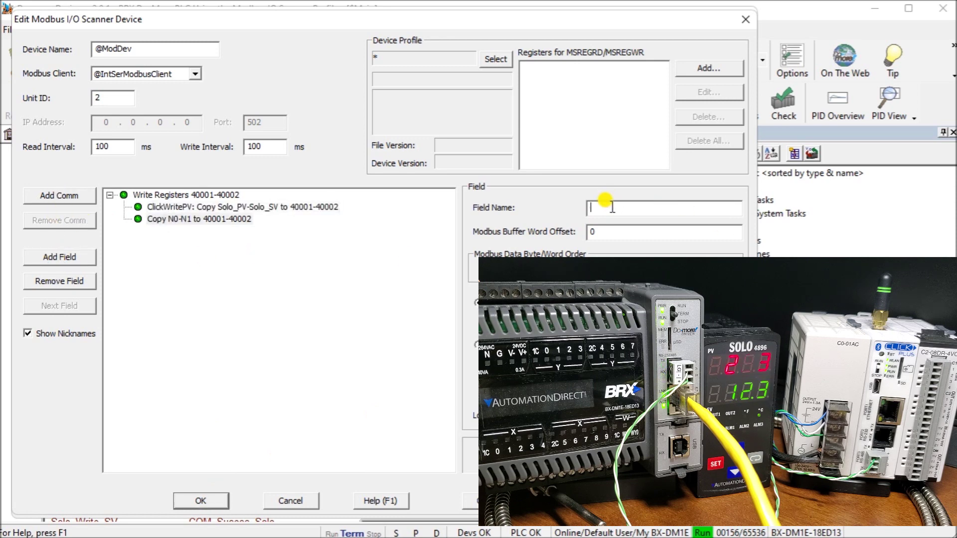
text(C)
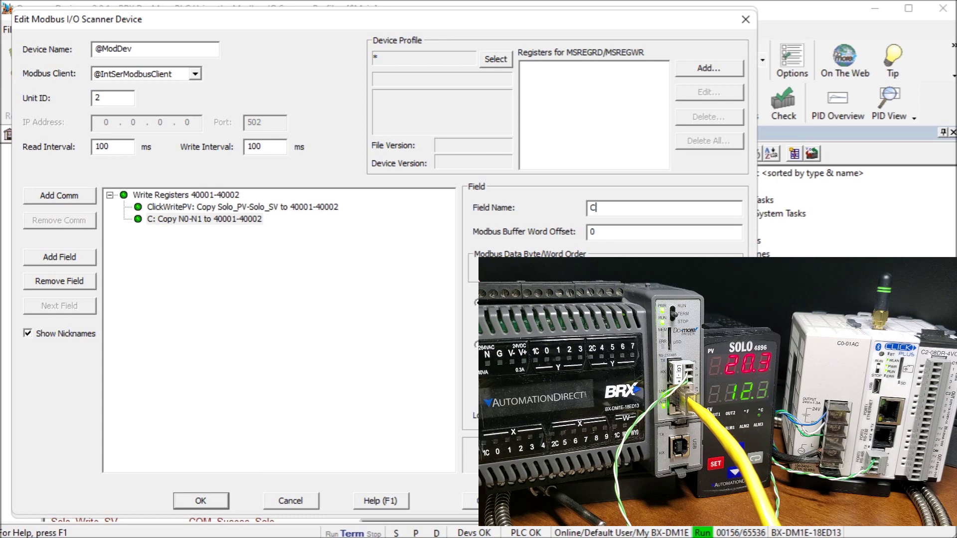
text(lick Wite)
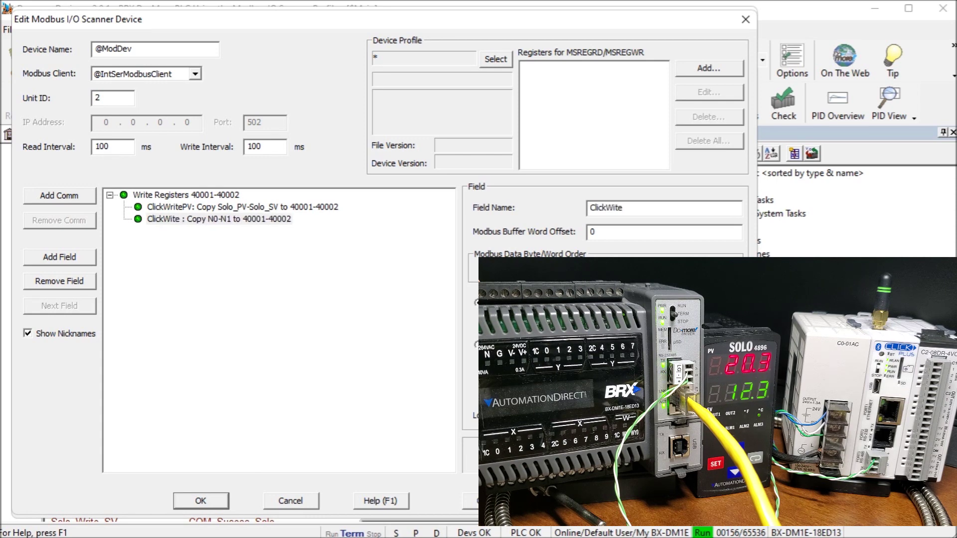
key(BackSpace)
key(BackSpace)
key(BackSpace)
key(BackSpace)
text(rit)
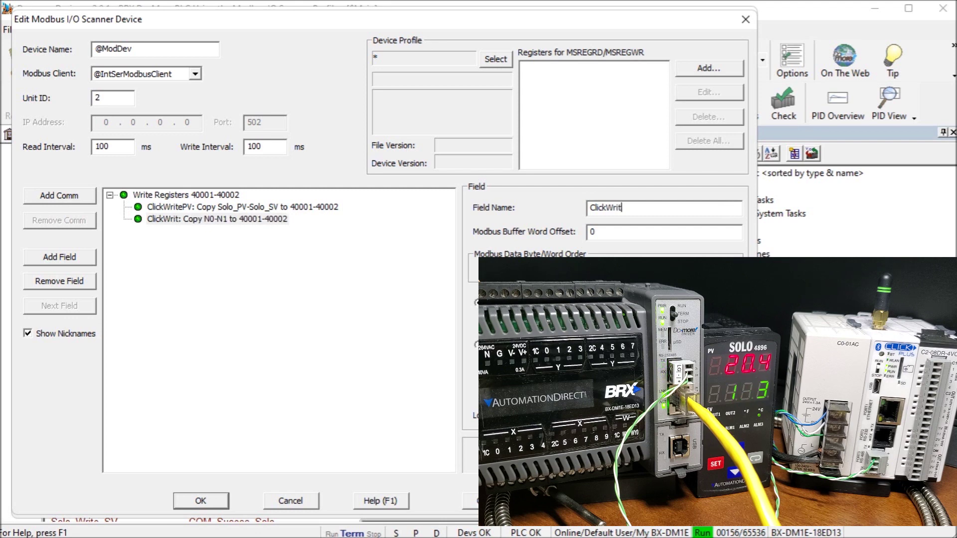
text(eSV)
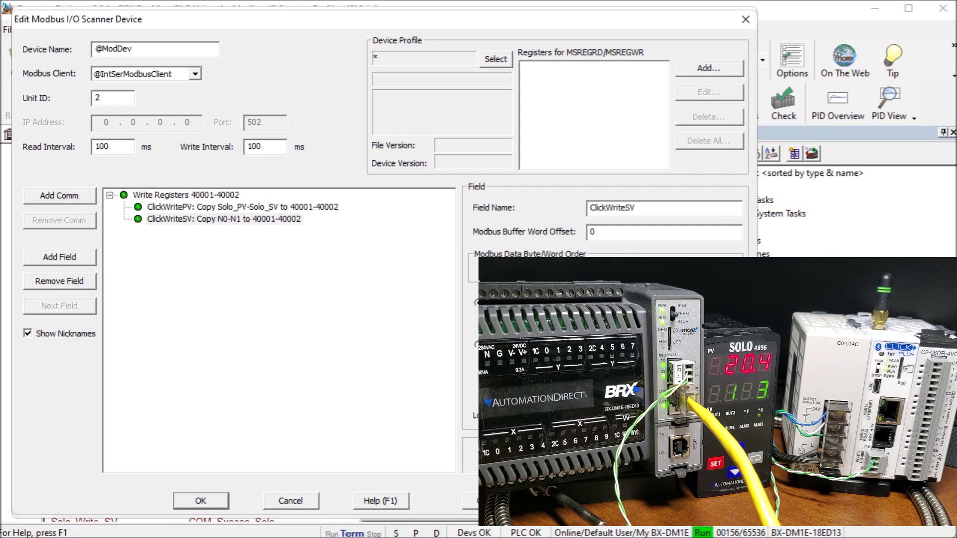
double_click(595, 231)
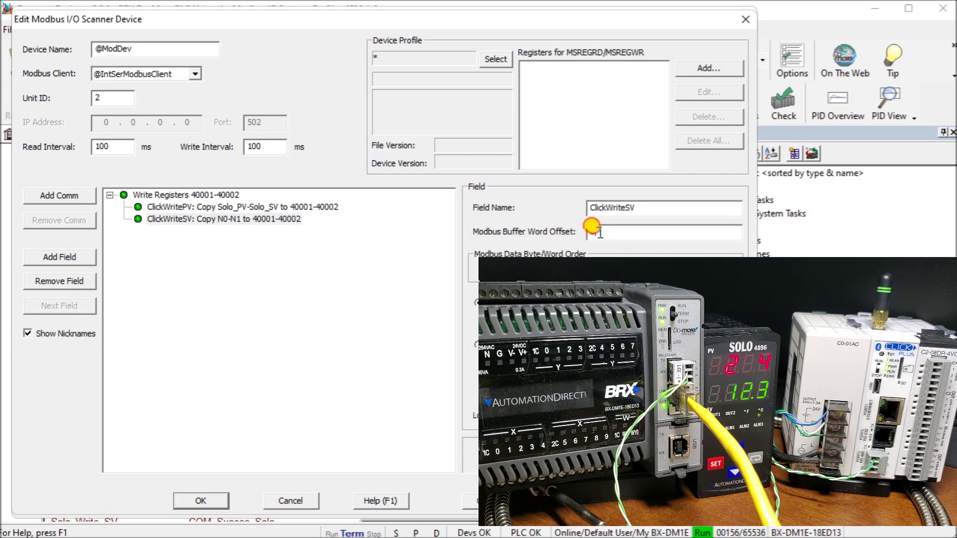
text(1)
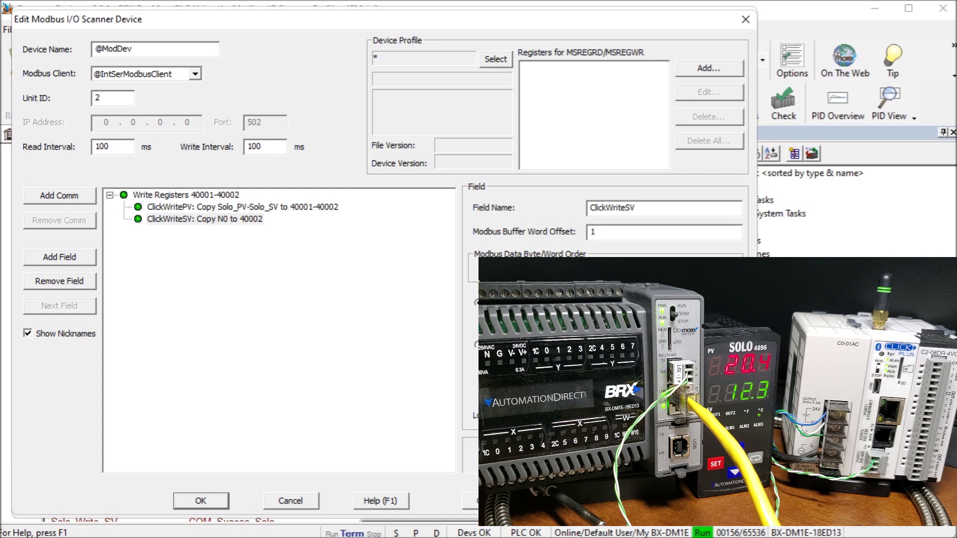
Set ClickWriteSV's local address to Solo_SV, then return to the ClickWritePV field
key(BackSpace)
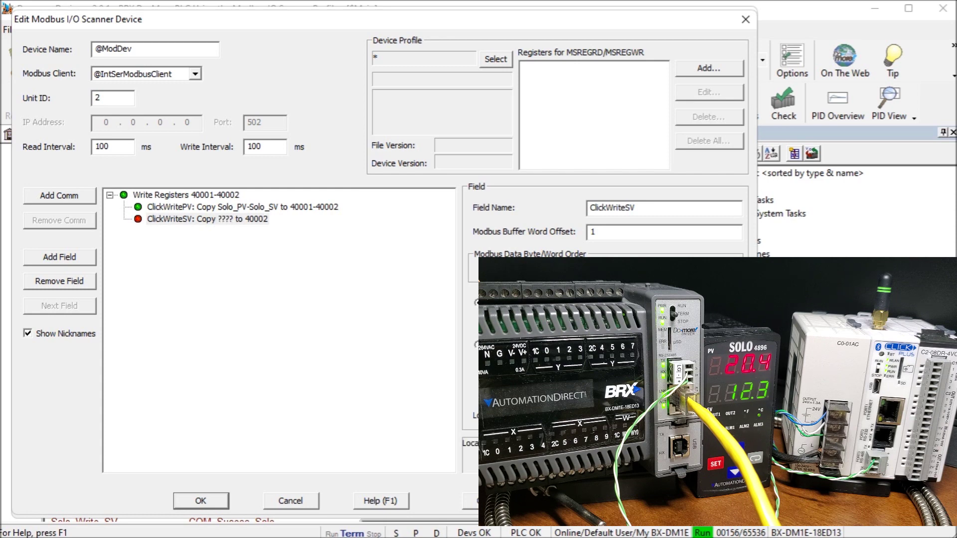
text(Solo_SV)
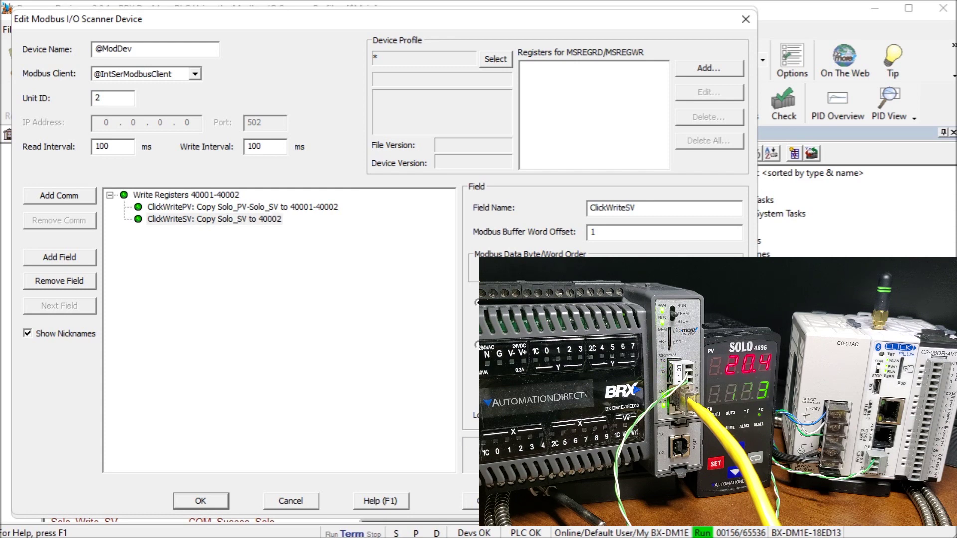
click(231, 208)
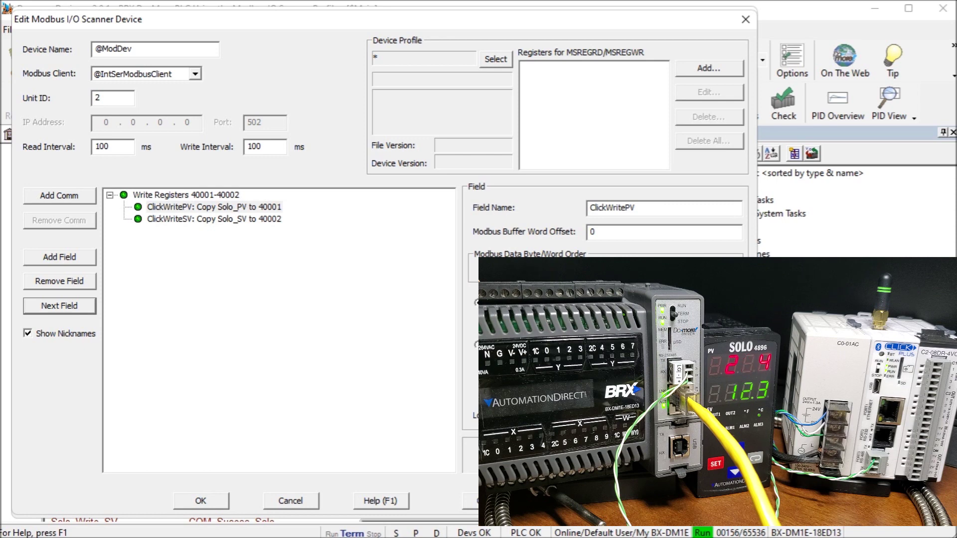
click(244, 262)
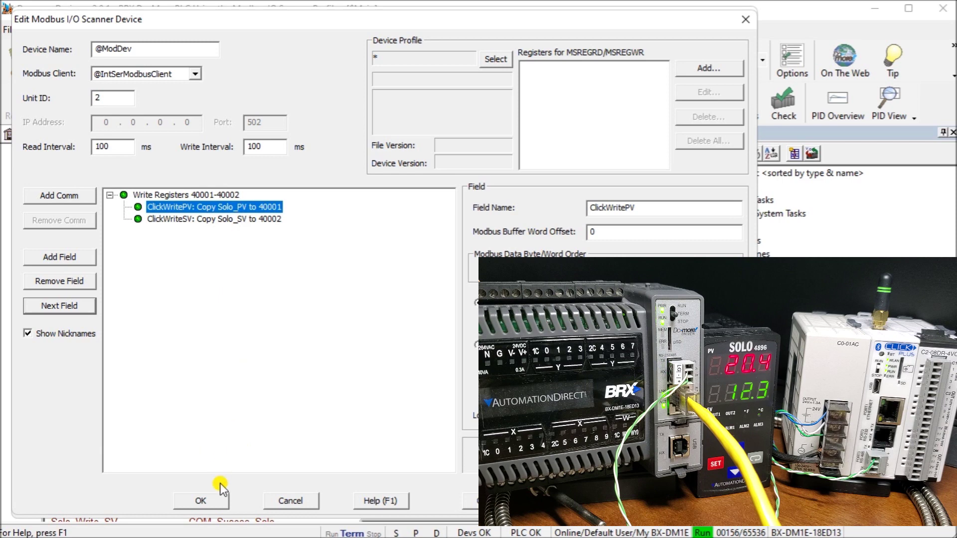
Accept the device edits, regenerate its profile, and begin naming it WriteSVPVtoClick
click(209, 500)
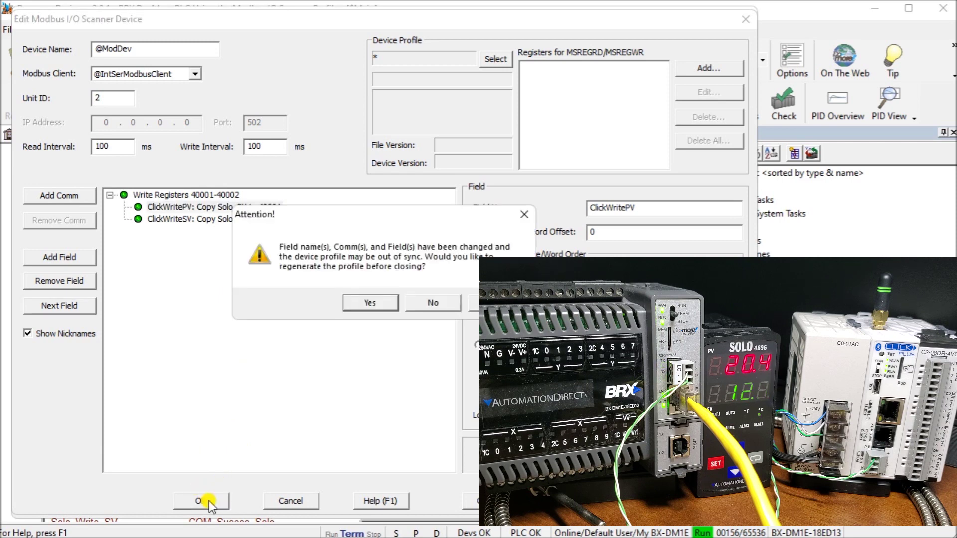
click(369, 304)
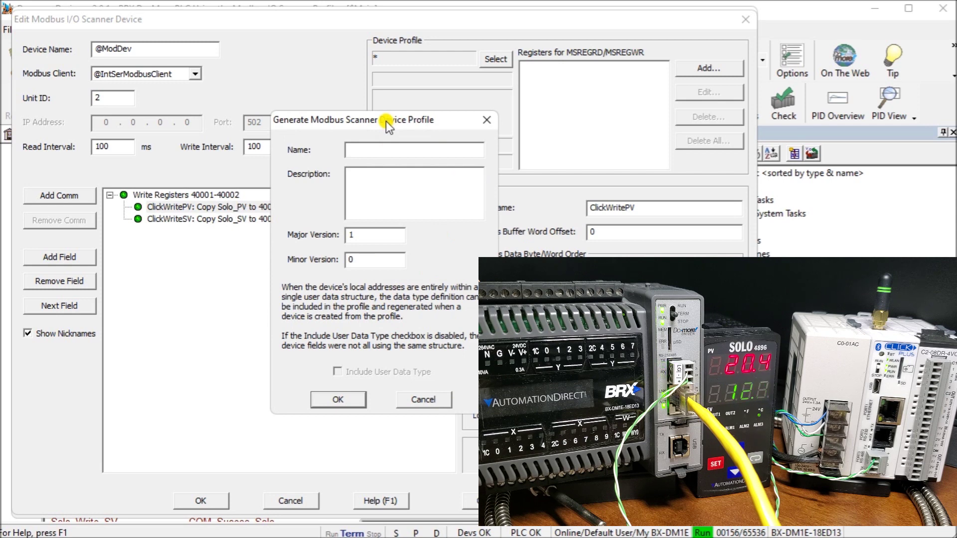
text(Write S)
key(BackSpace)
text(SVPVto )
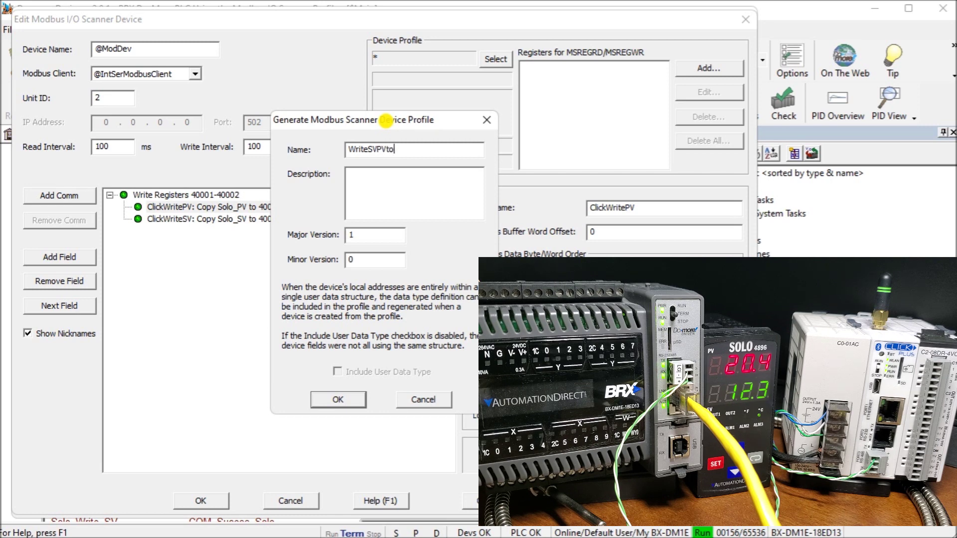
text(Click)
click(338, 400)
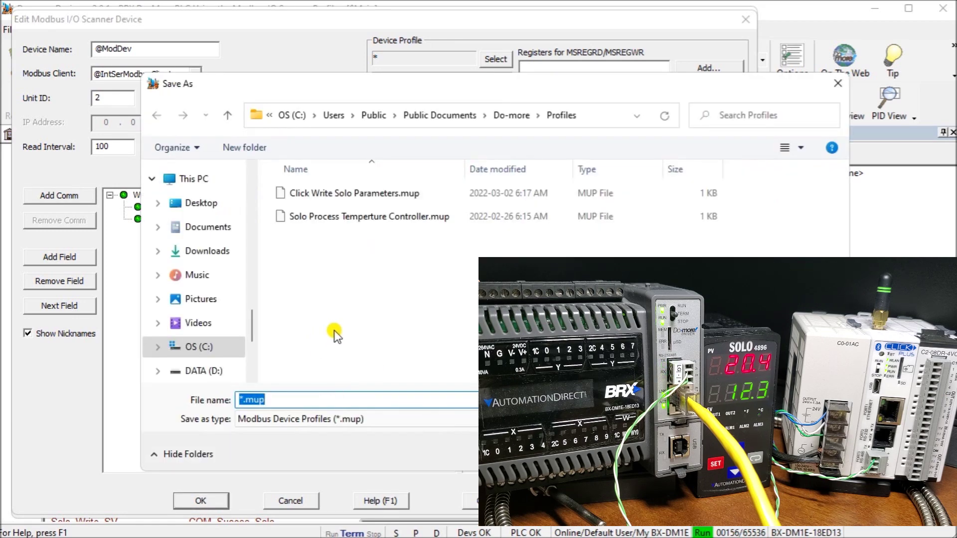
click(349, 192)
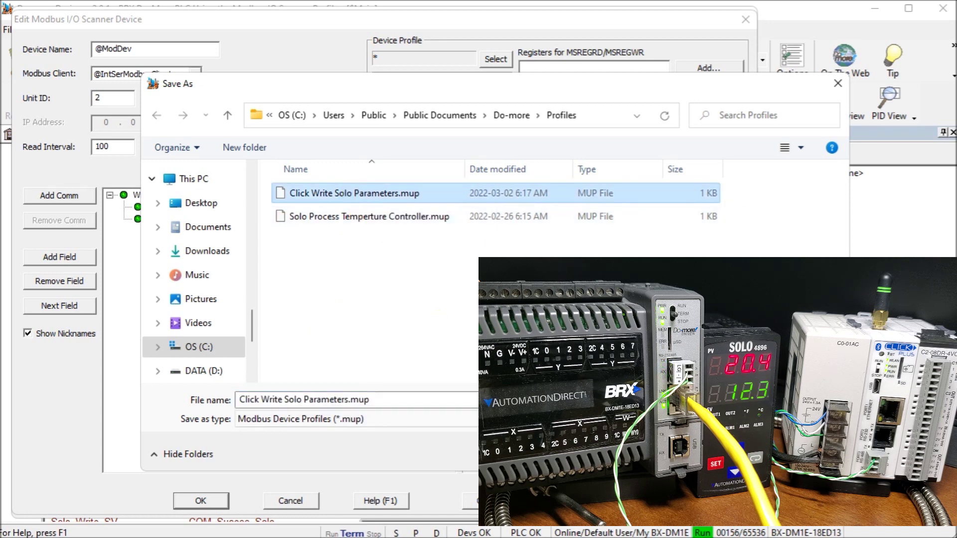
key(Return)
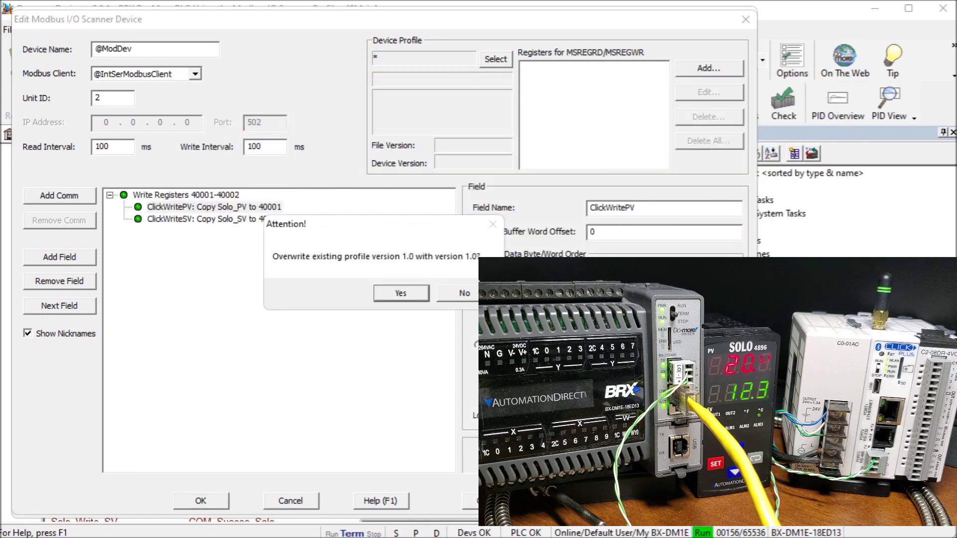
click(394, 295)
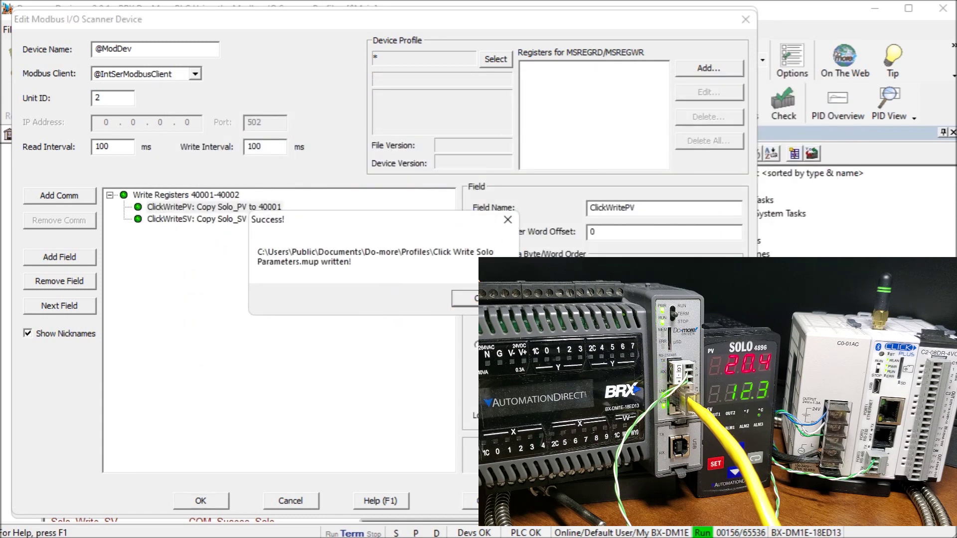
key(Return)
key(Return)
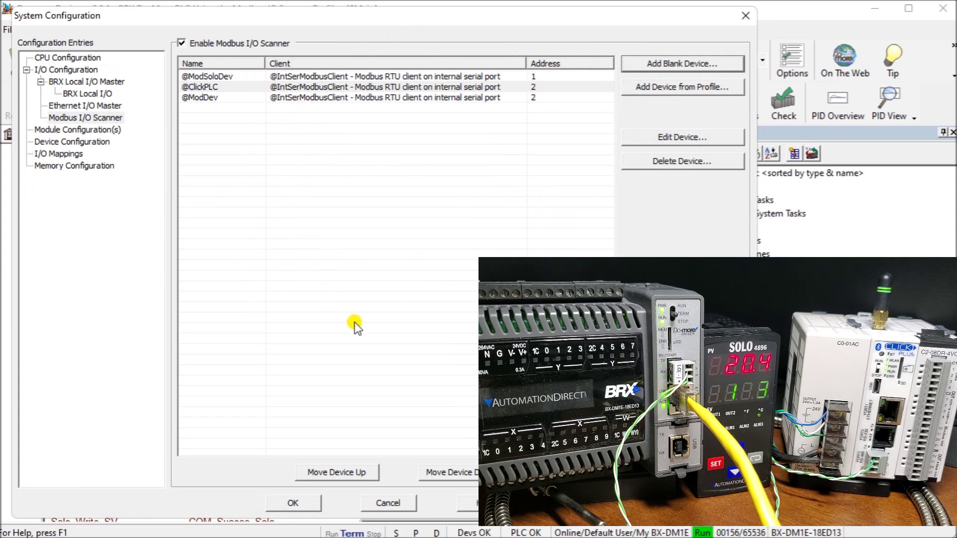
click(301, 505)
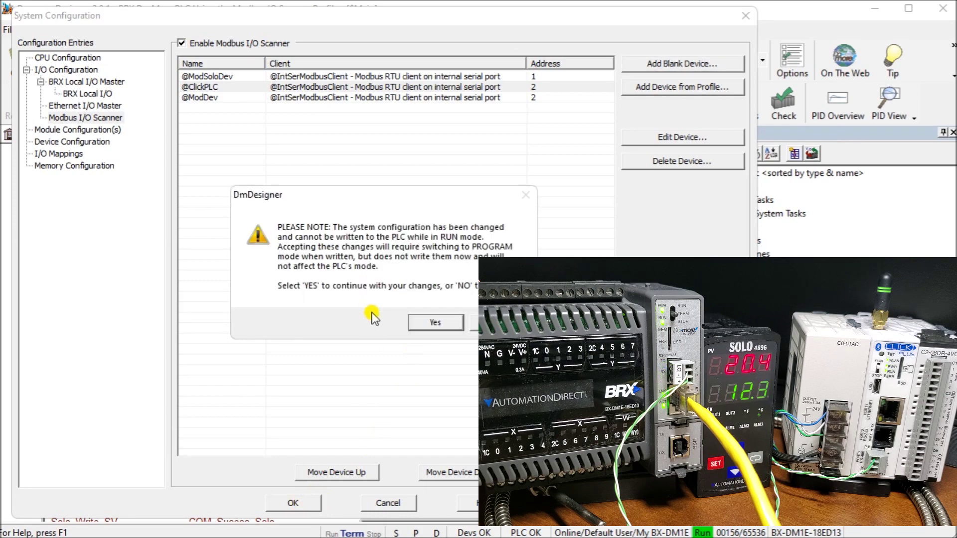
click(429, 323)
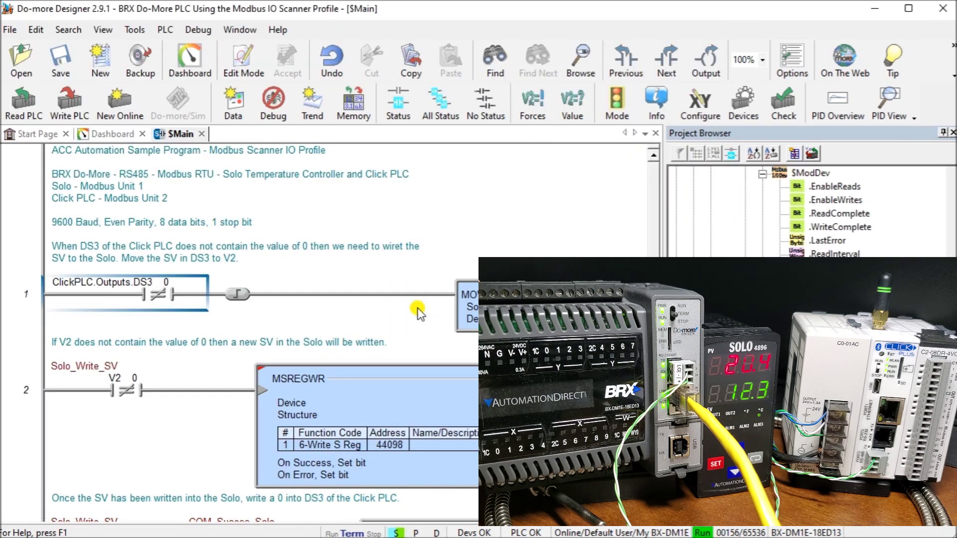
Write the Modbus scanner project to the BRX PLC and confirm the download
click(86, 106)
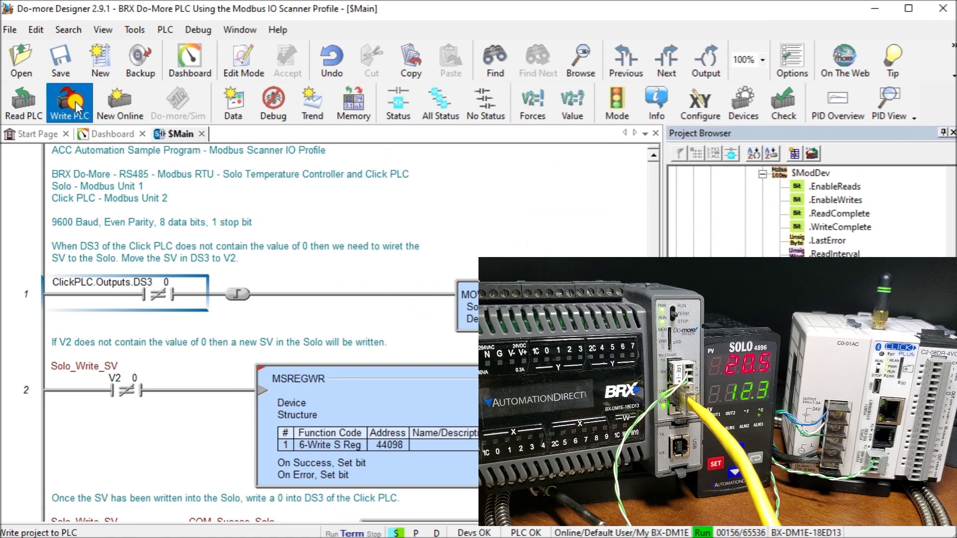
click(421, 506)
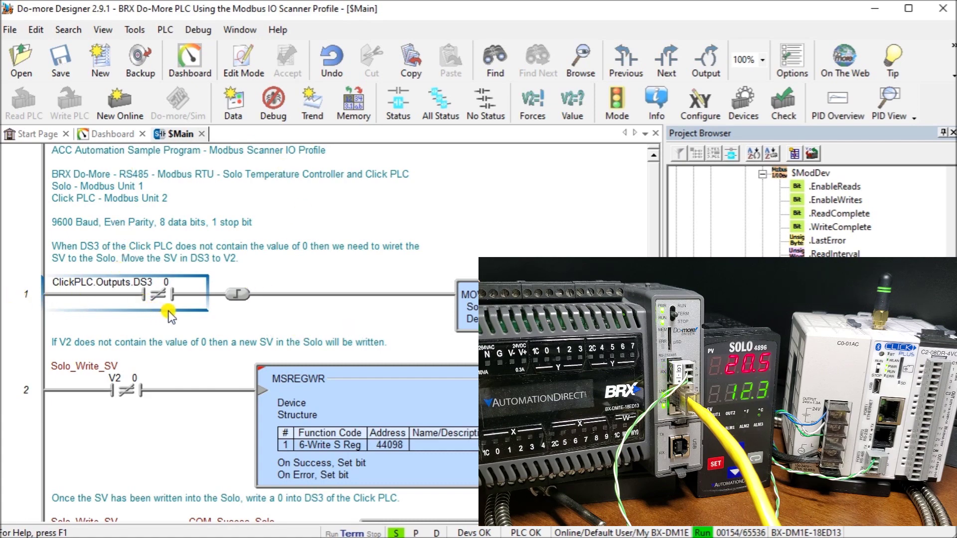
scroll(169, 315, down, 3)
click(653, 155)
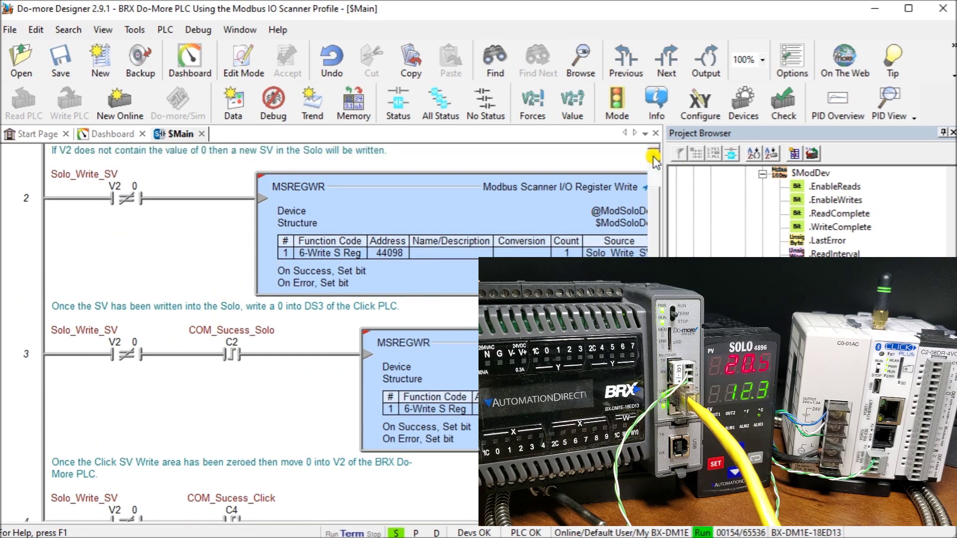
click(652, 157)
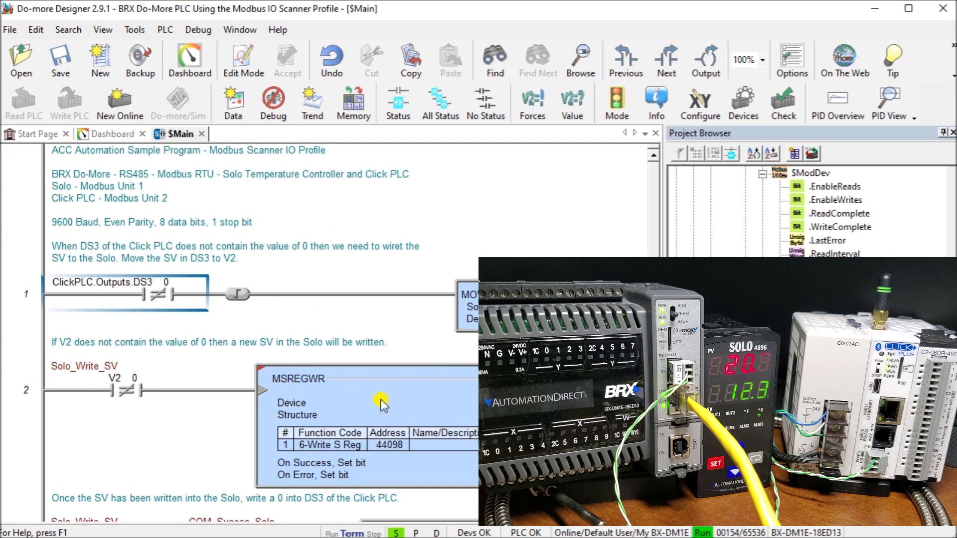
Enable Edit Mode and review rung 2's MSREGWR settings writing Solo_Write_SV to 44098
double_click(399, 404)
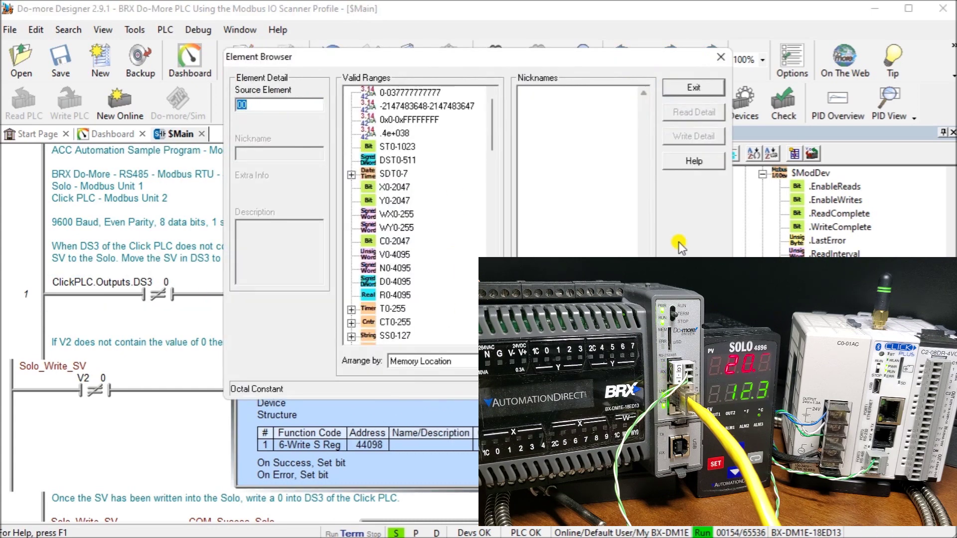
click(694, 88)
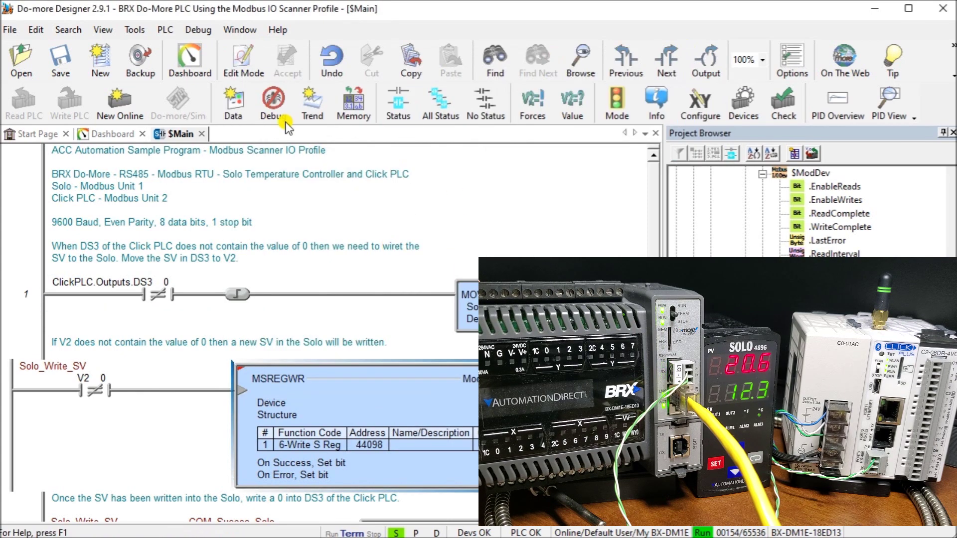
click(246, 58)
double_click(337, 393)
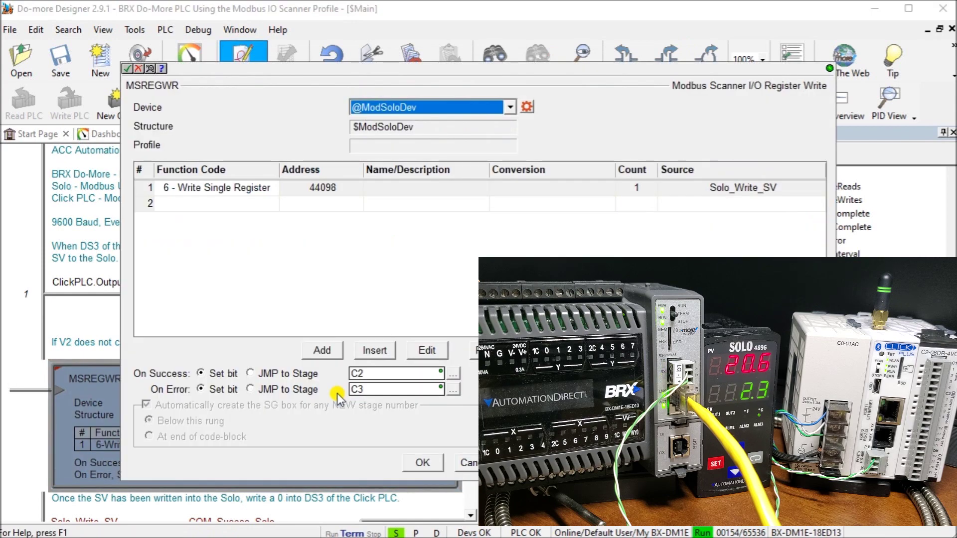
drag(385, 64, 306, 27)
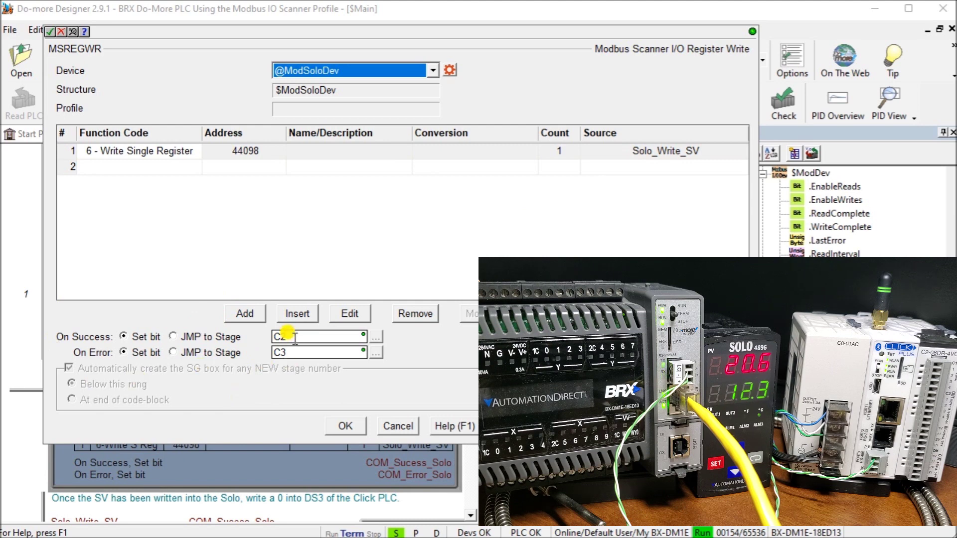
click(399, 427)
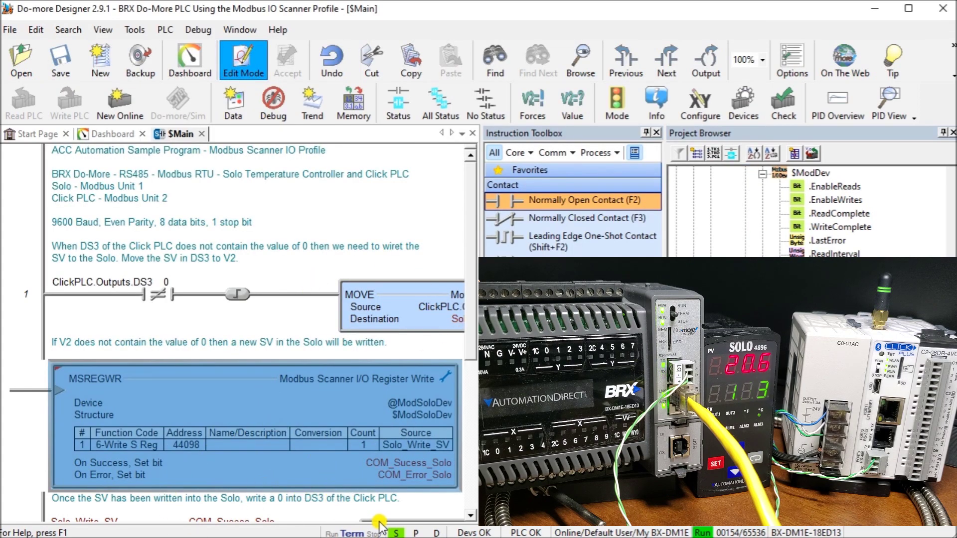
Cancel the MSREGWR editor, exit Edit Mode, and inspect rung 3's Click PLC register write
mouse_move(252, 417)
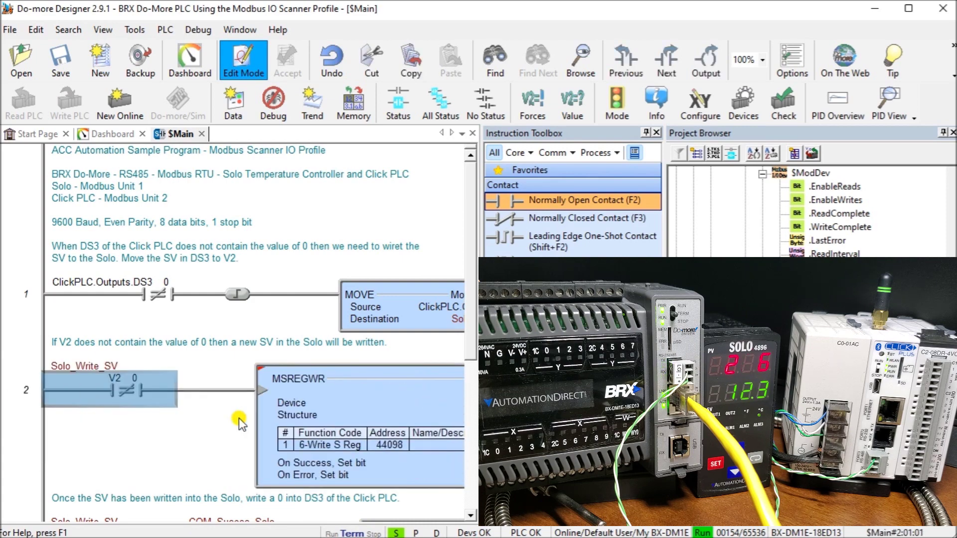
scroll(238, 409, down, 4)
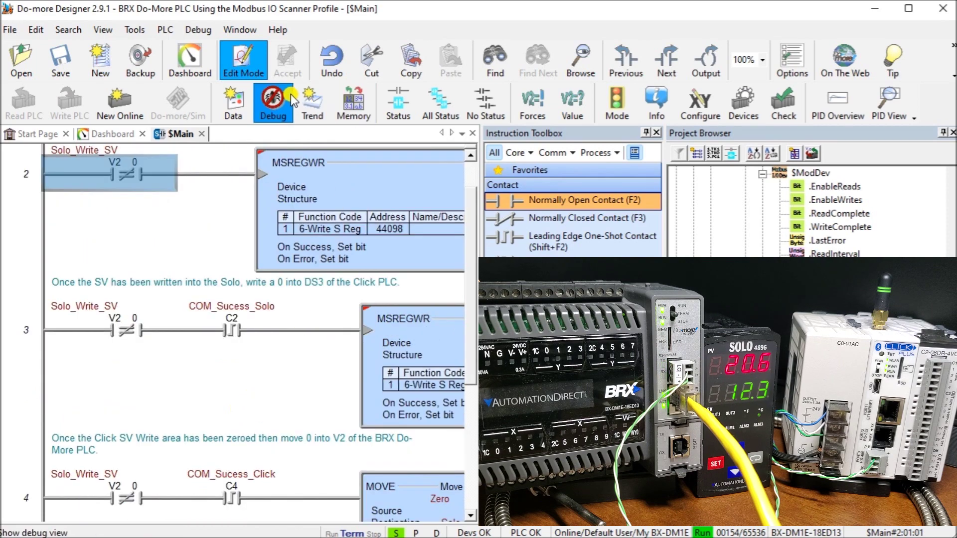
click(235, 72)
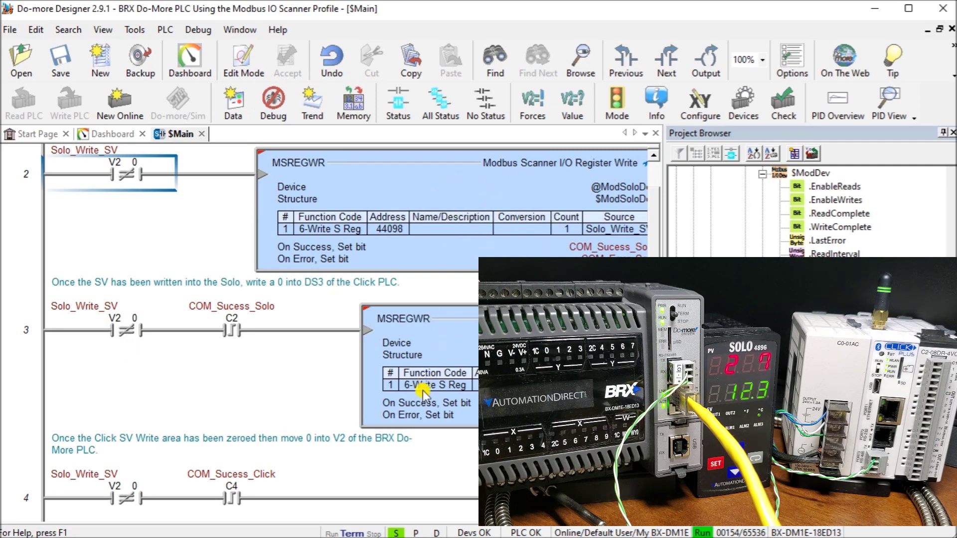
click(444, 367)
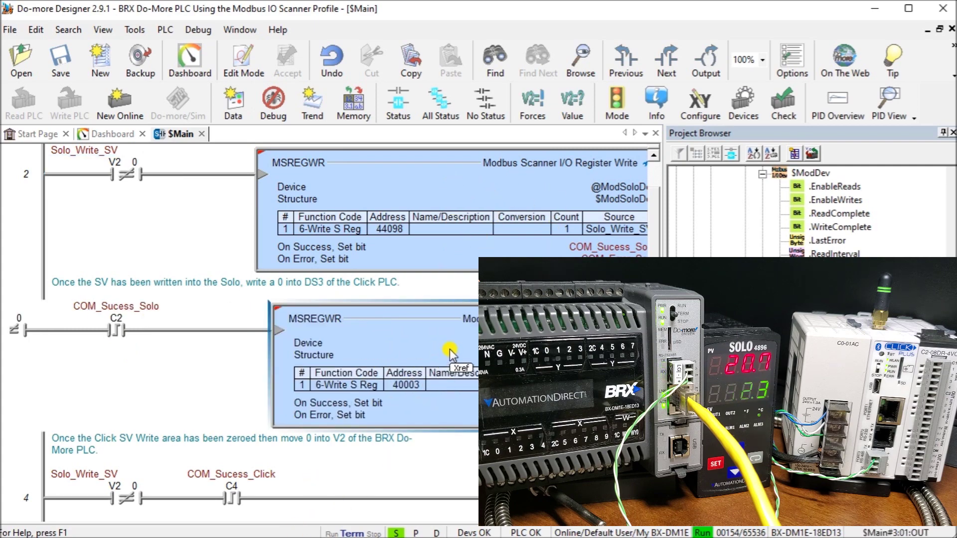
mouse_move(449, 339)
scroll(233, 401, down, 5)
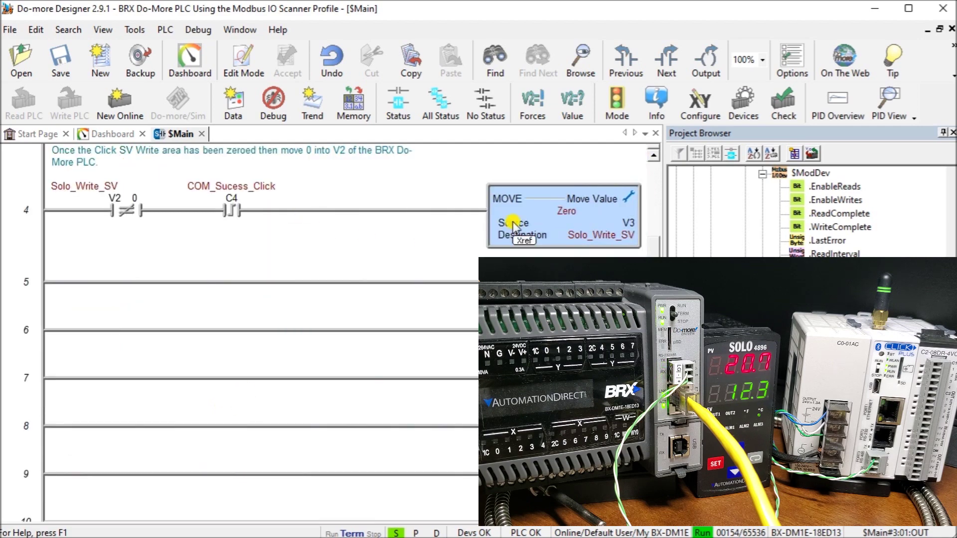
click(151, 214)
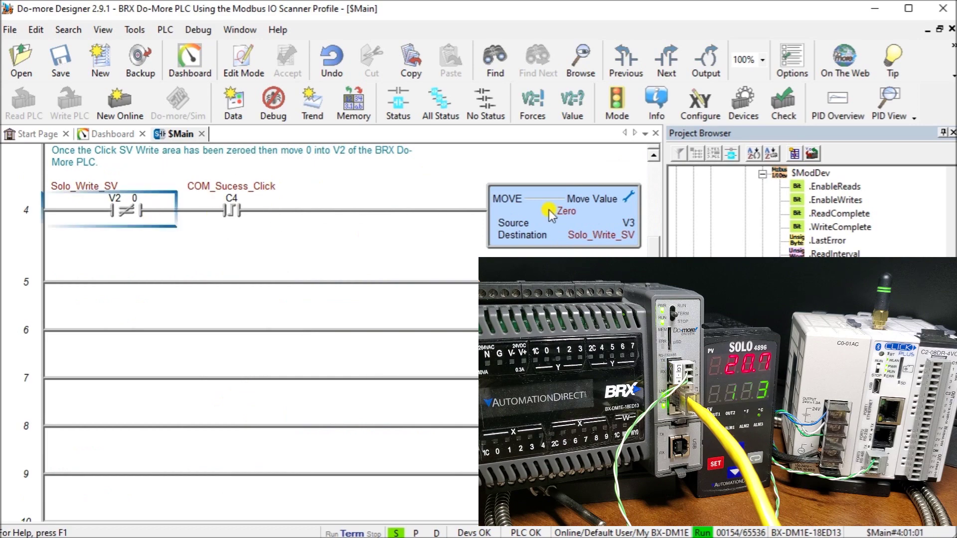
click(657, 155)
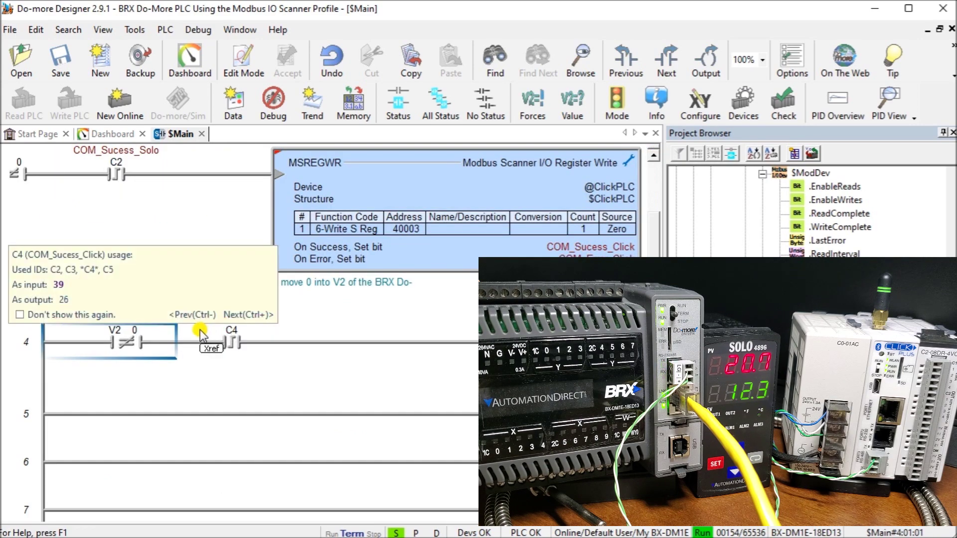
click(122, 344)
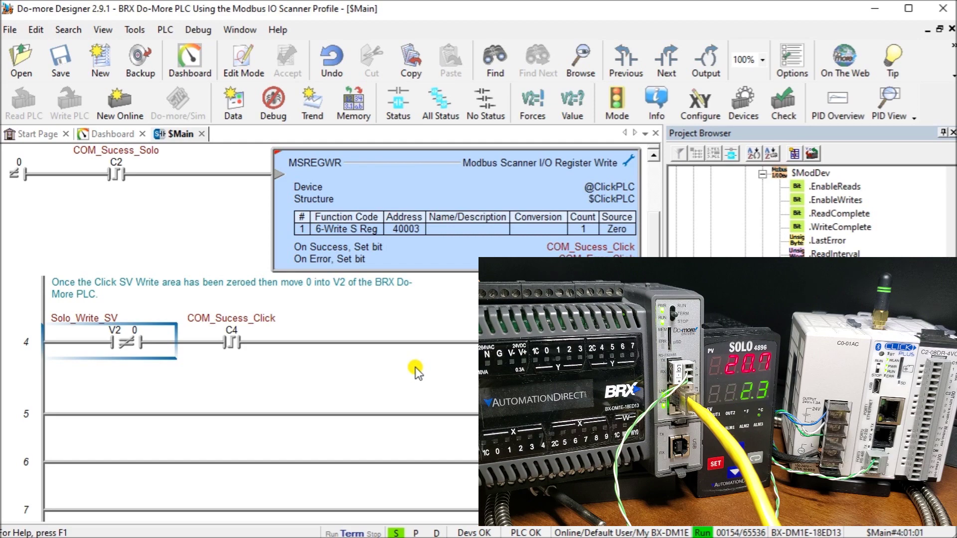
scroll(336, 316, up, 5)
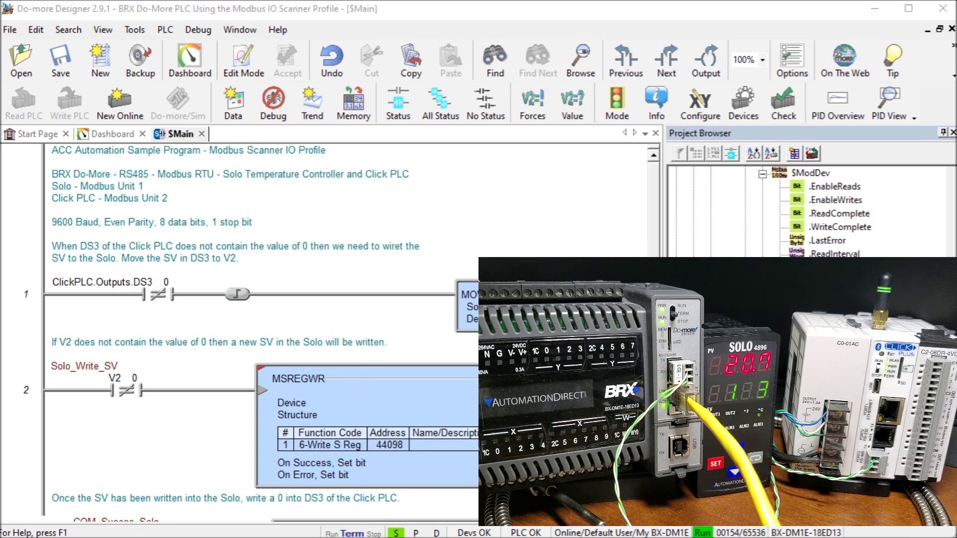
key(alt+Tab)
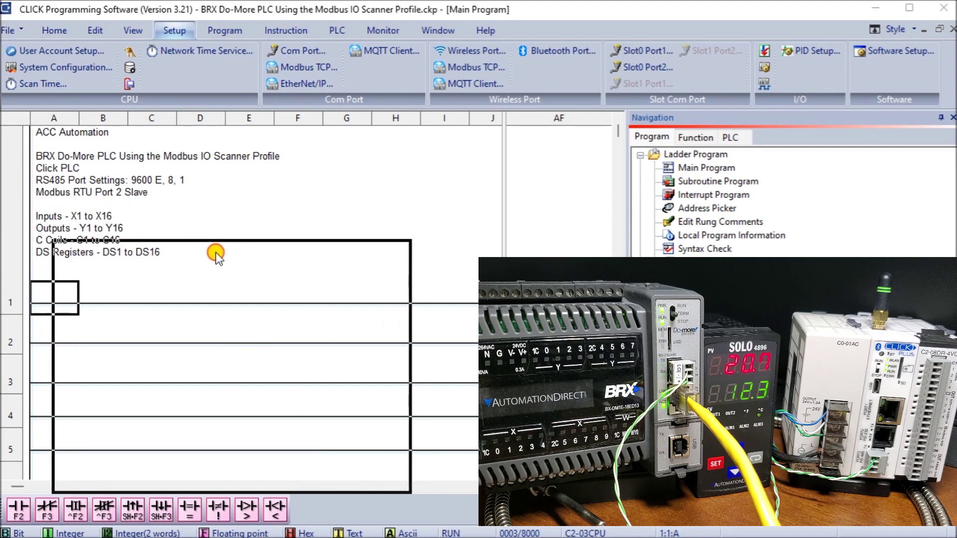
Move the Data View showing DS1, DS2 and DS3 to the left
drag(215, 255, 184, 259)
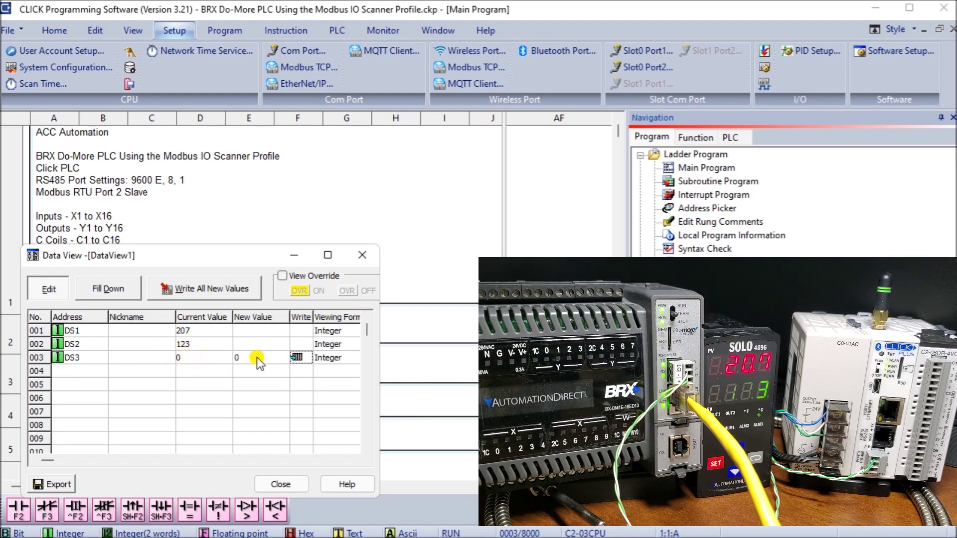
Replace DS3's new value 0 with 200 and write it to the CLICK PLC
click(239, 357)
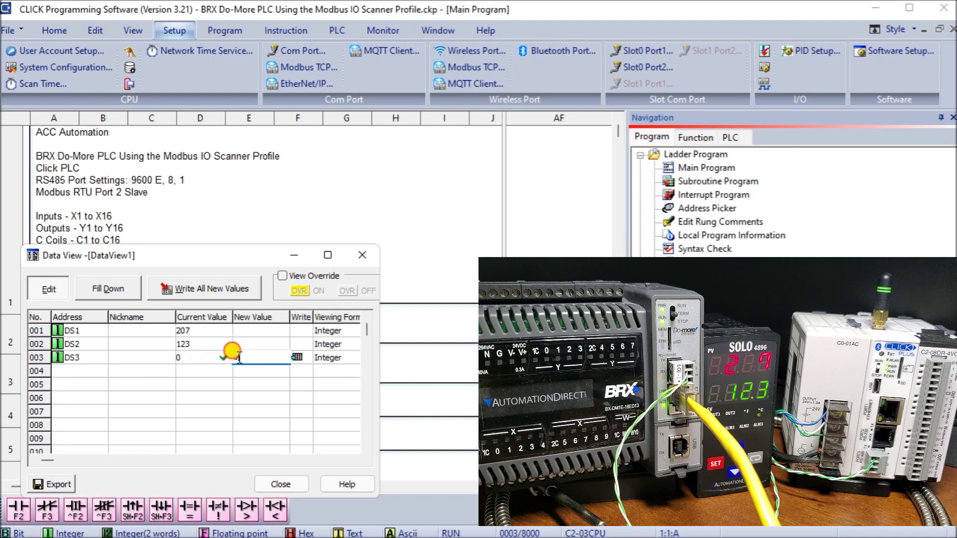
double_click(239, 358)
text(200)
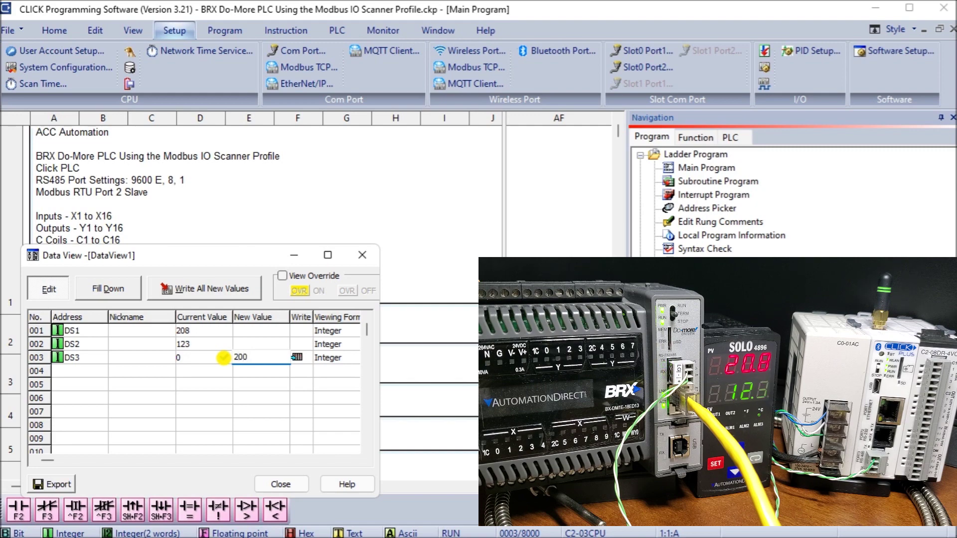
key(Return)
click(300, 359)
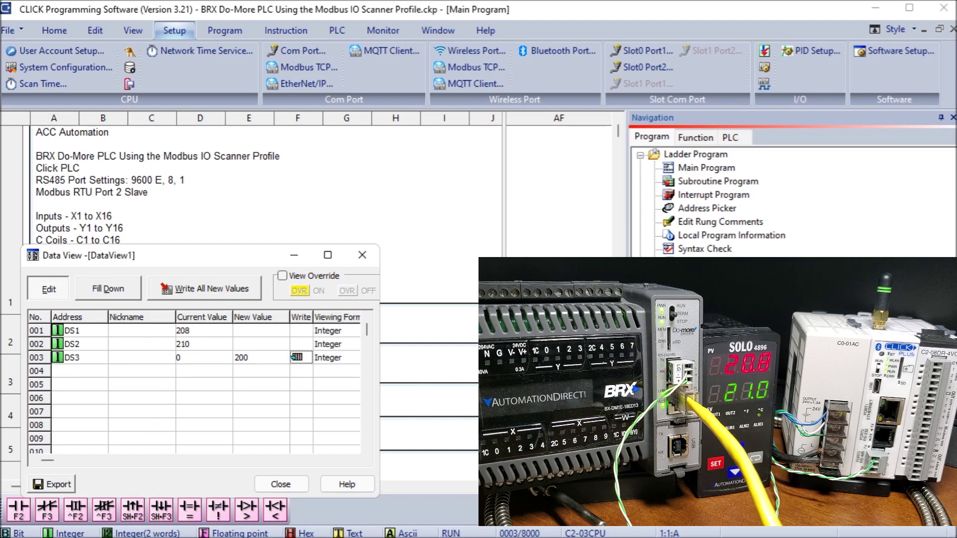
key(alt+Tab)
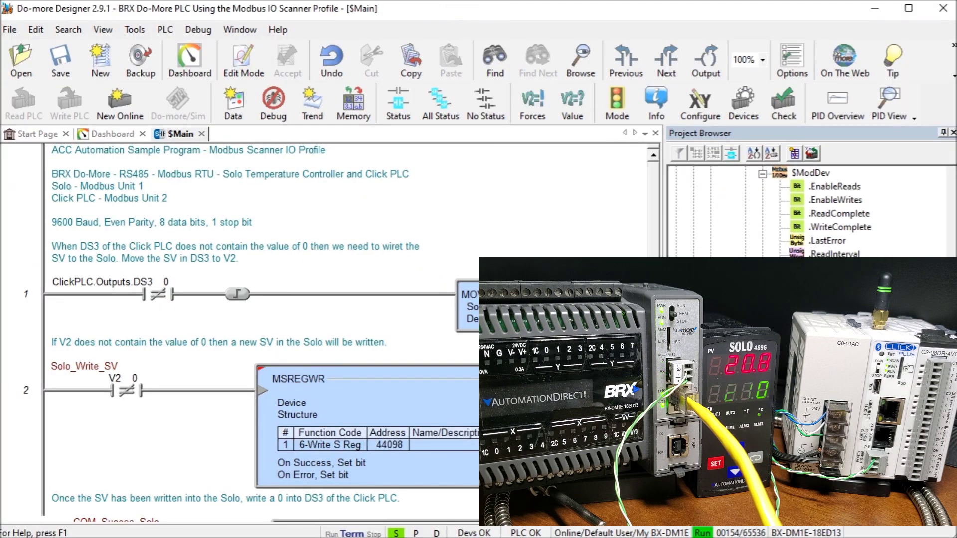
Dock the Modbus IO Scanner data view over the ladder and select Solo_Write_SV's edit cell
drag(175, 133, 120, 192)
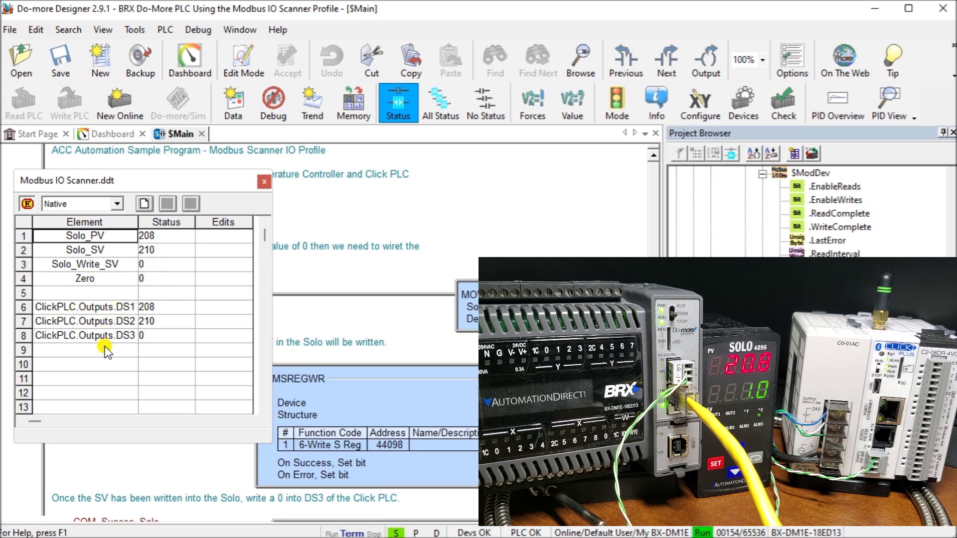
click(220, 268)
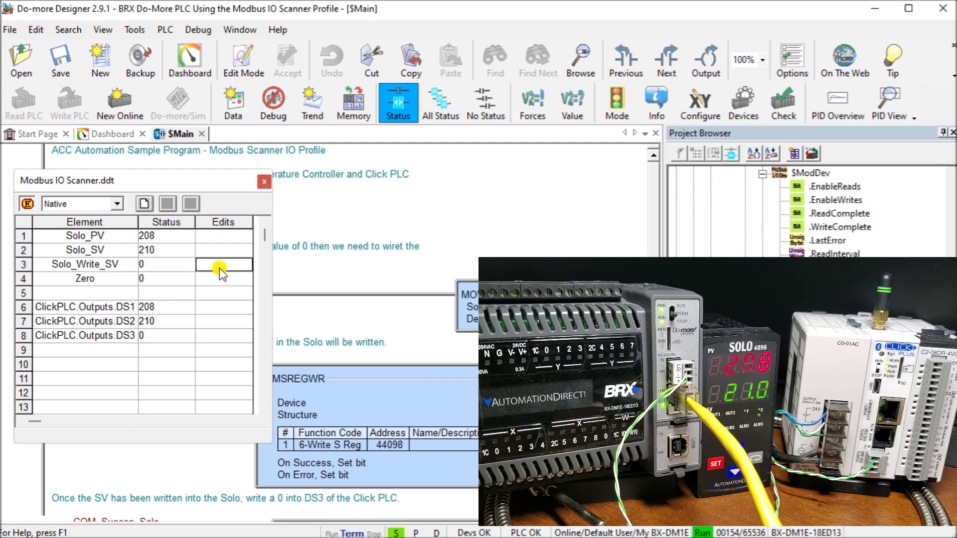
Enter 111 for Solo_Write_SV and write the current edit, widening the data view
text(111)
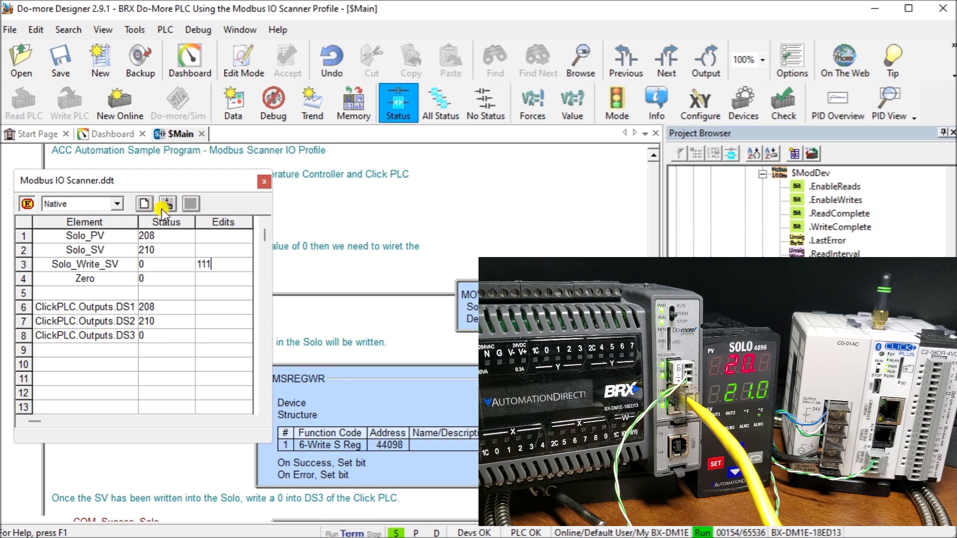
click(166, 205)
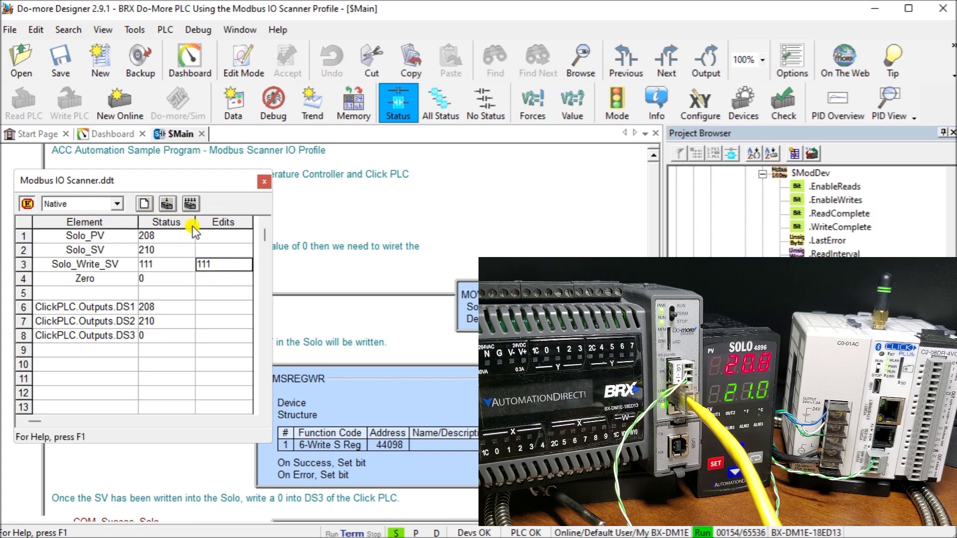
drag(273, 303, 324, 299)
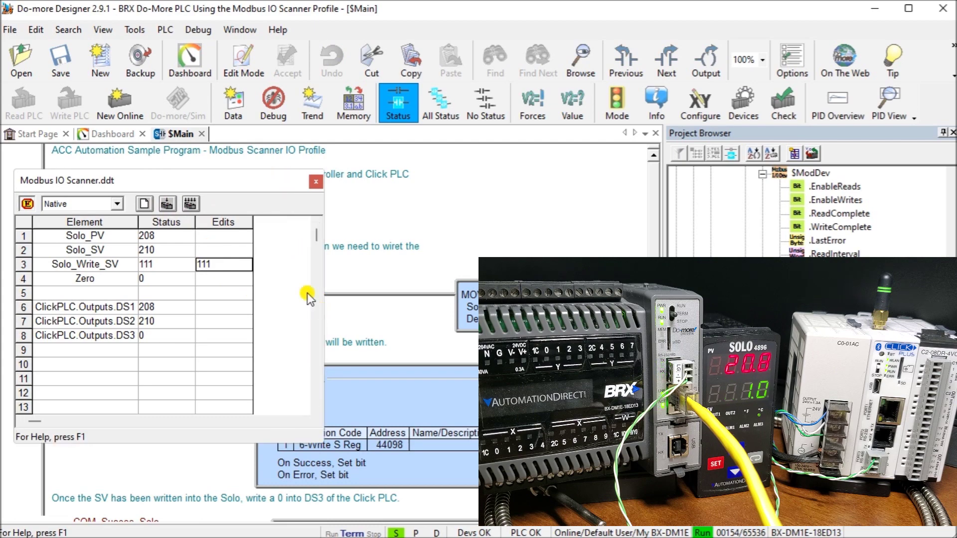
click(166, 204)
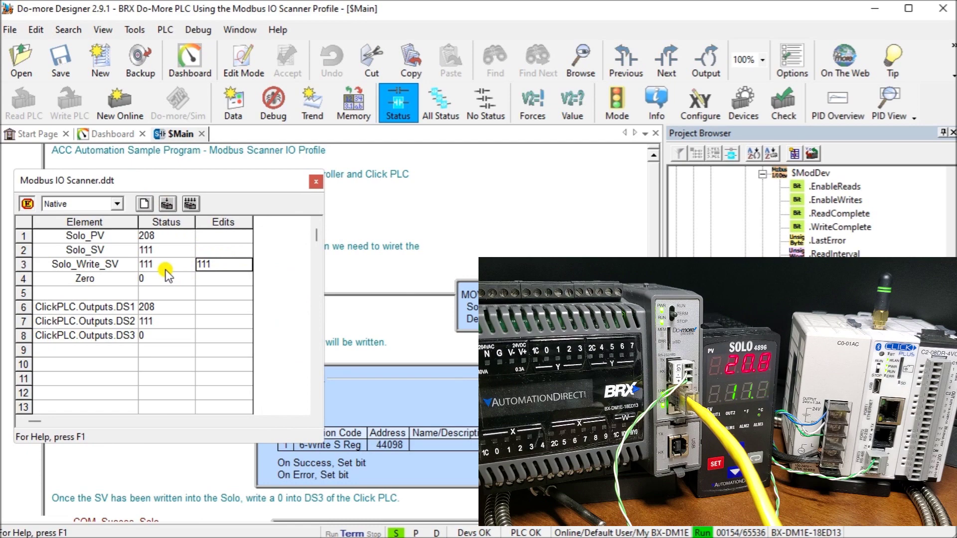